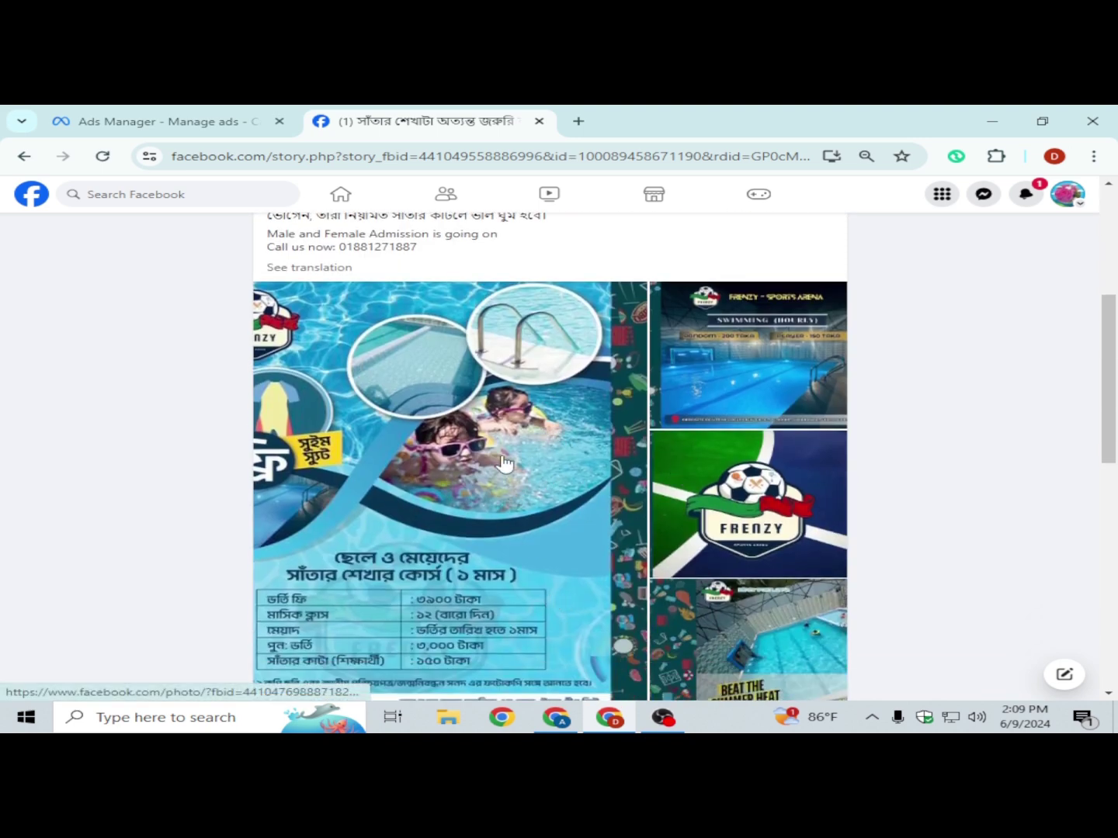
Step: Switch to Ads Manager and create a new campaign with the Engagement objective and the manual engagement setup
scroll(506, 471, up, 4)
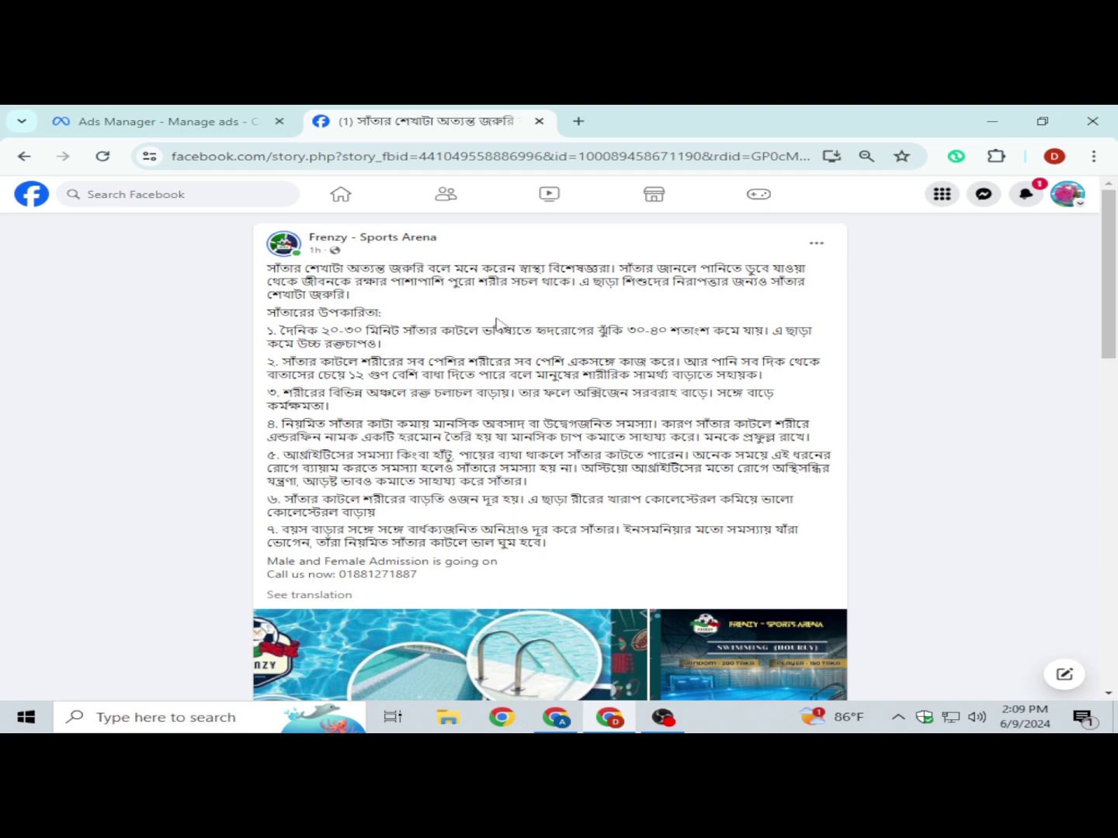
click(190, 118)
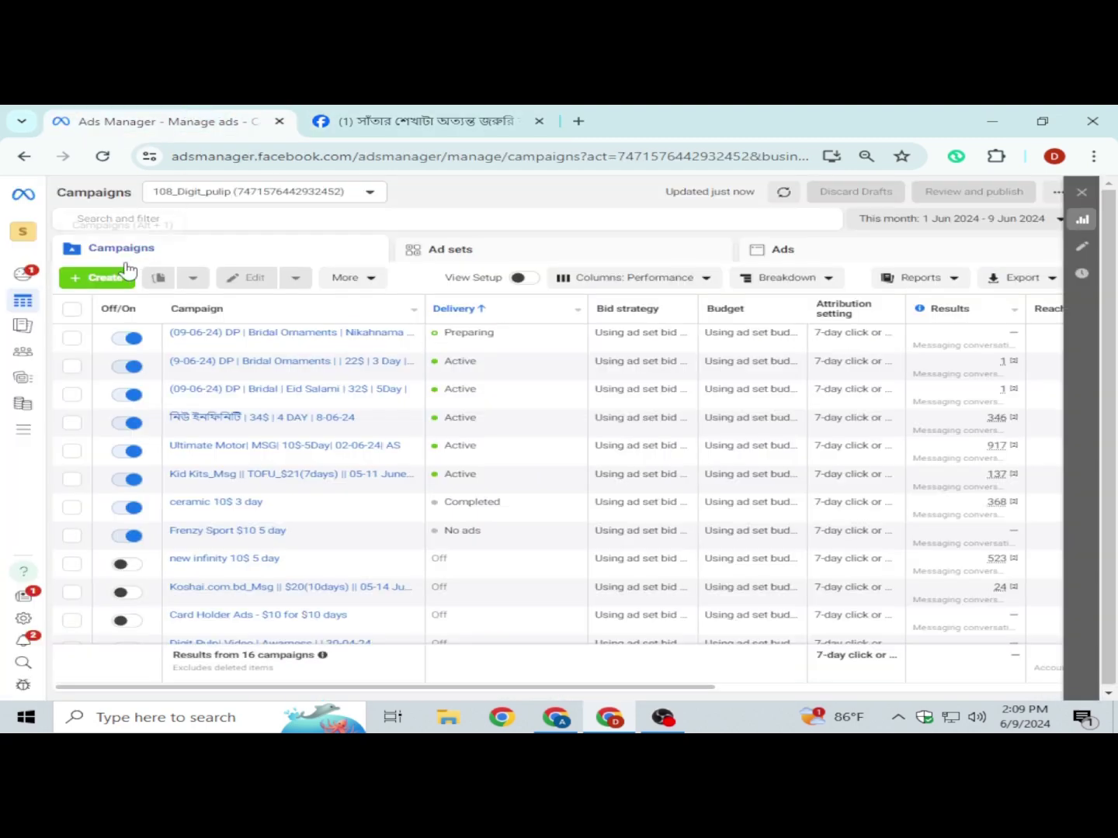
click(100, 281)
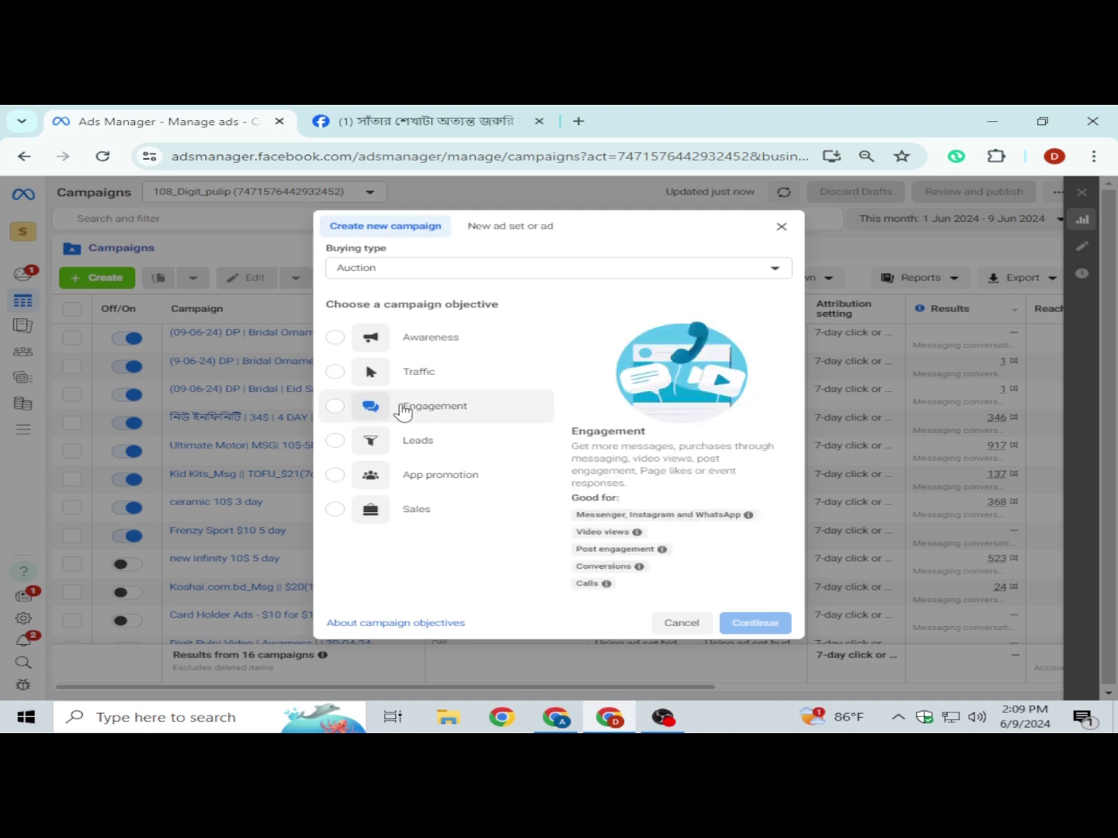
click(403, 410)
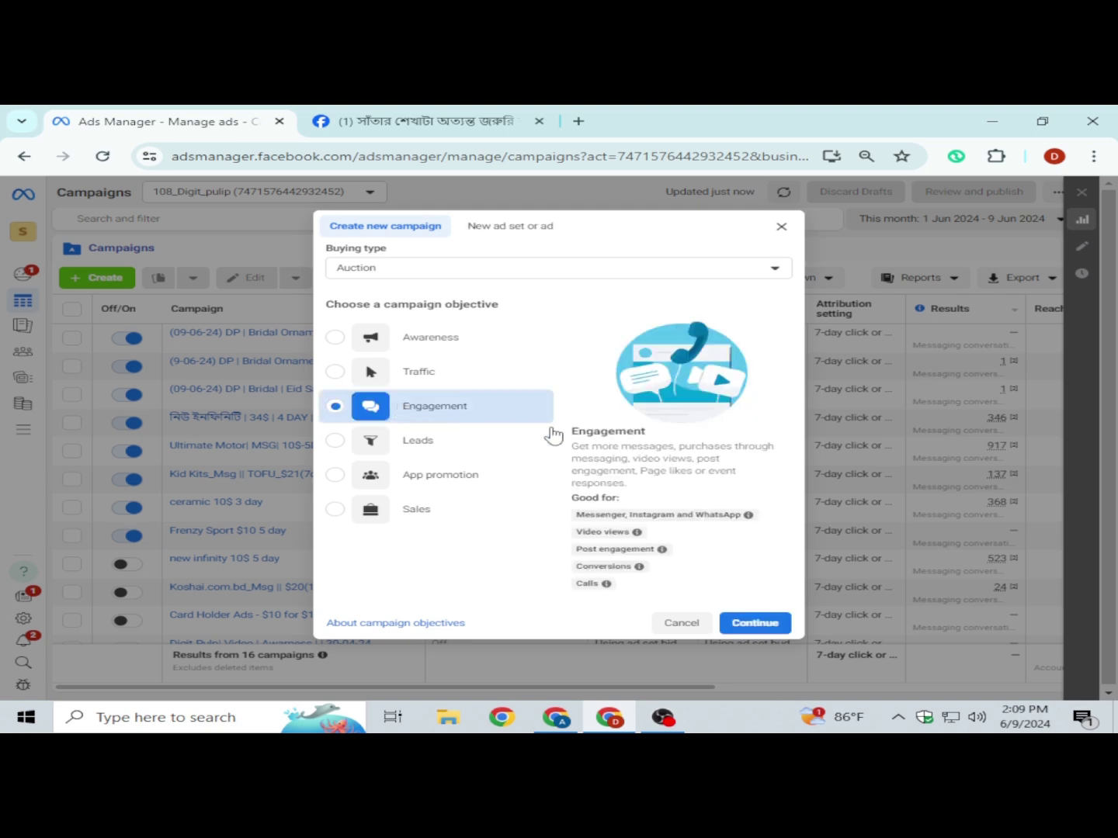
click(753, 625)
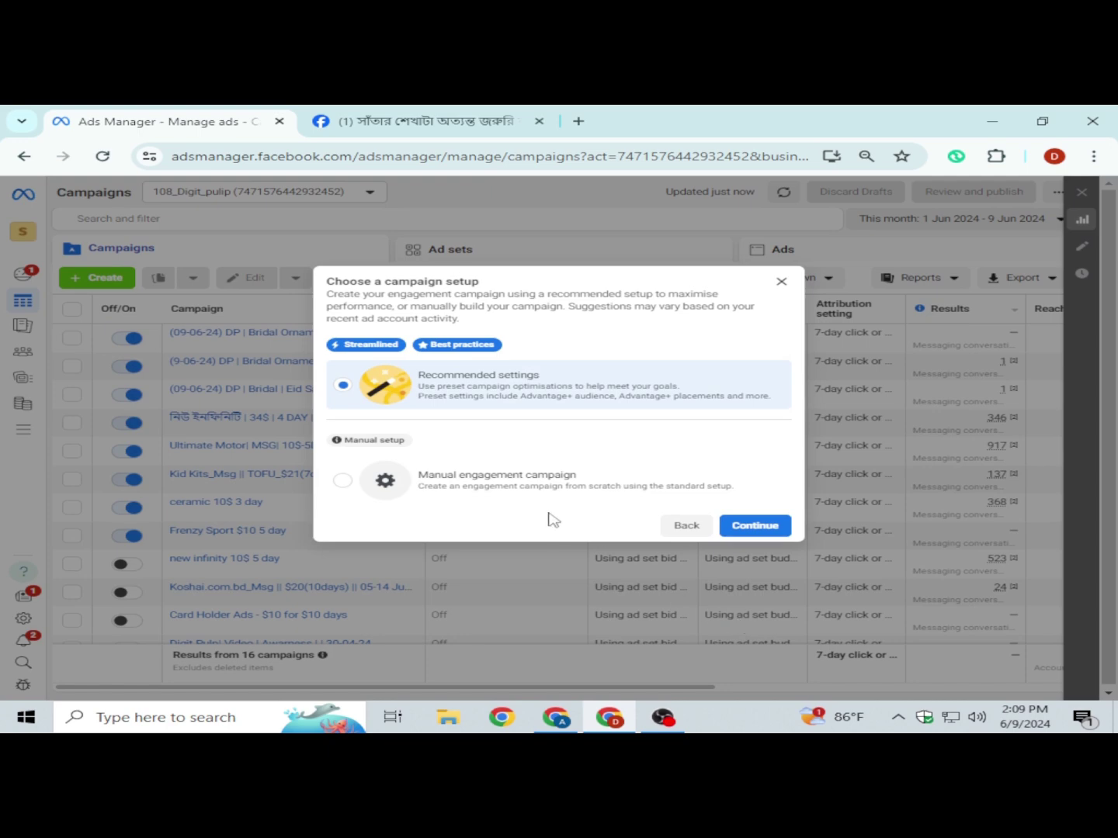
click(479, 487)
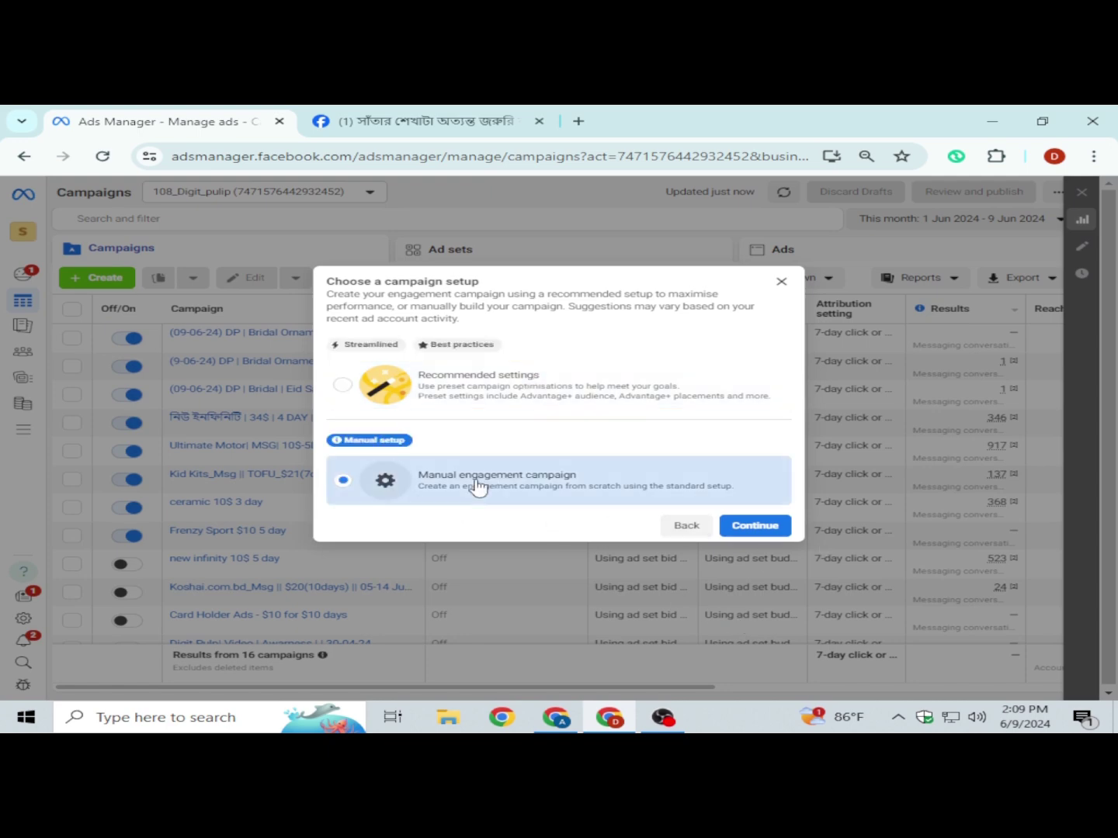
click(752, 527)
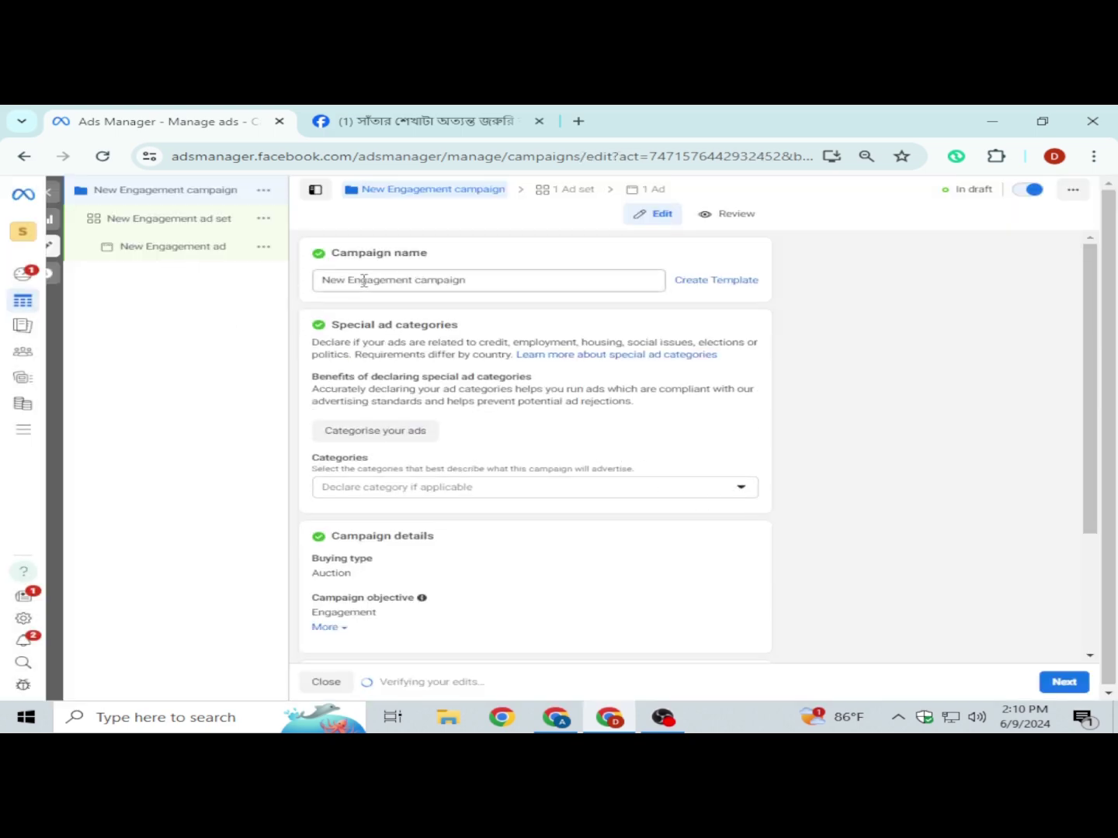
Step: Name the new campaign "Frenzy Sport $10 5 day"
triple_click(462, 280)
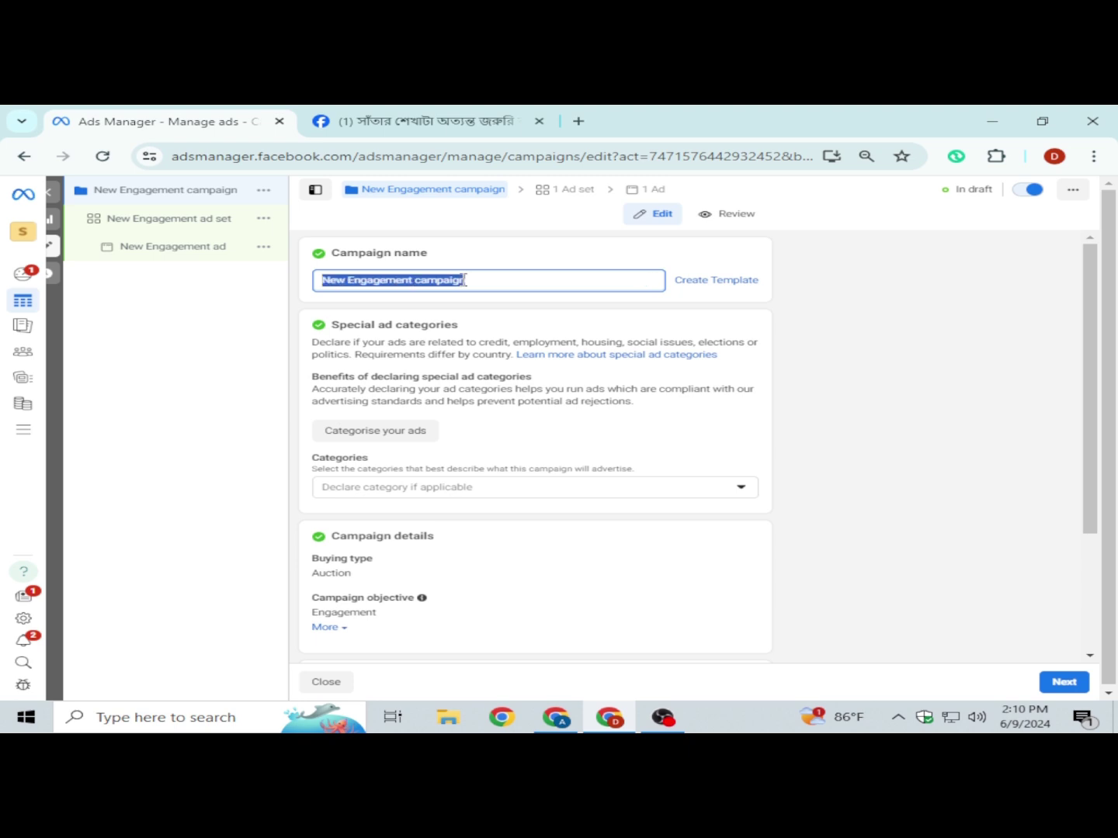
text(Fre)
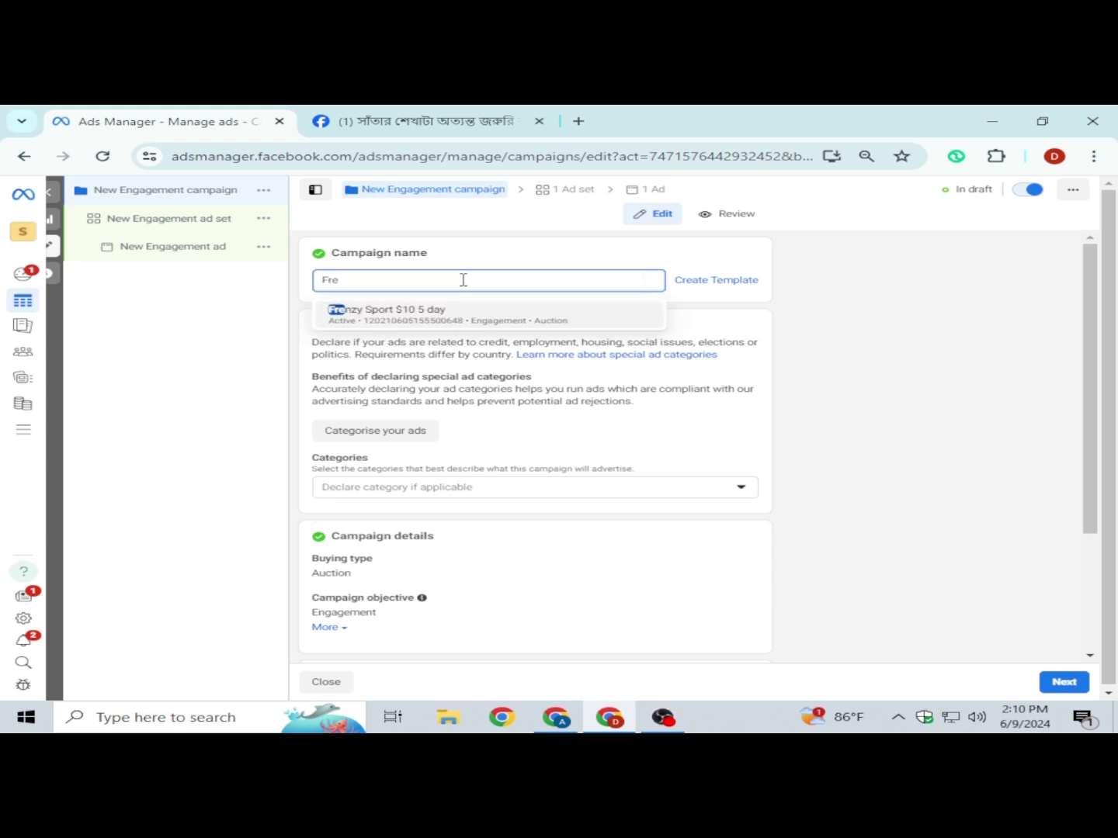
text(nzy sport)
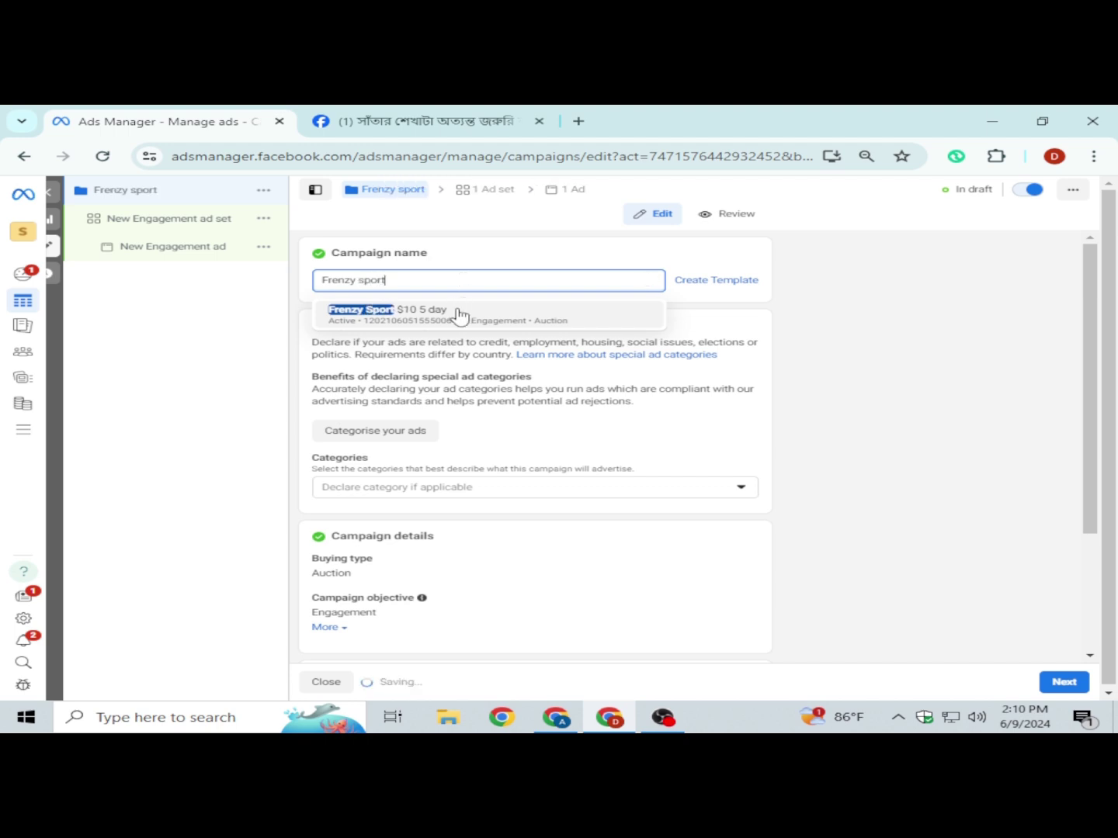
click(459, 313)
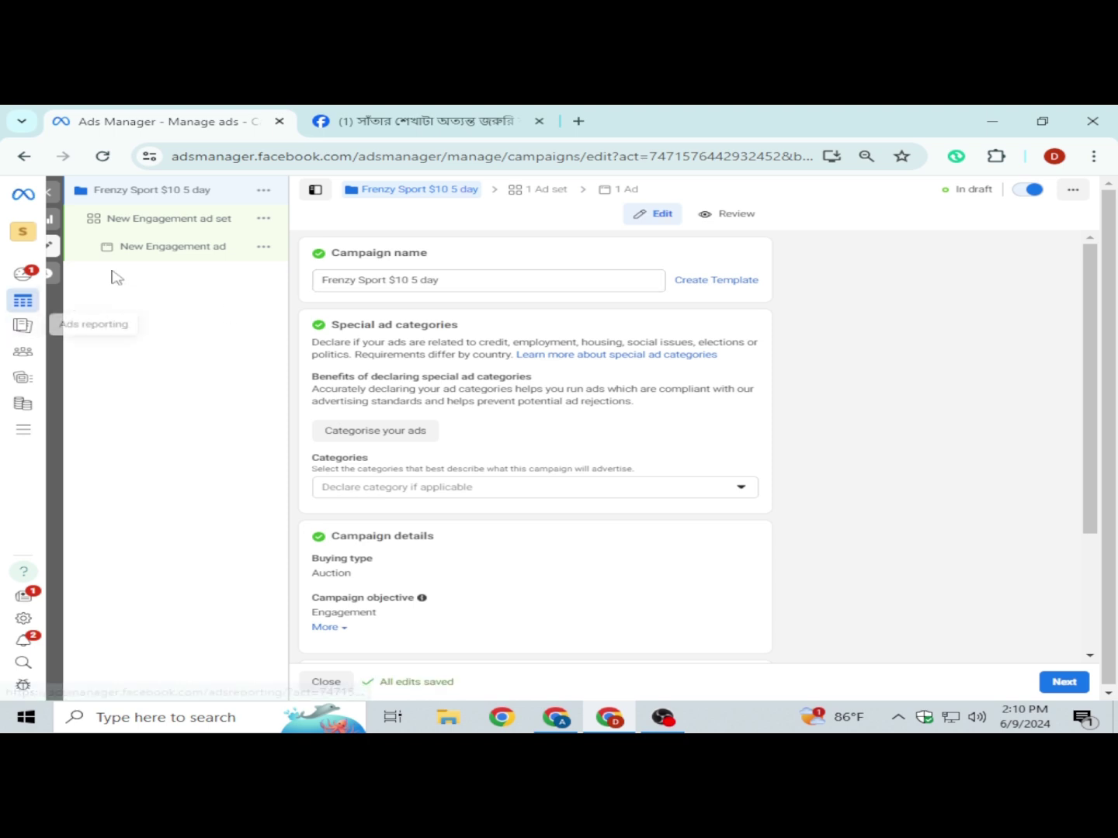
scroll(606, 419, down, 2)
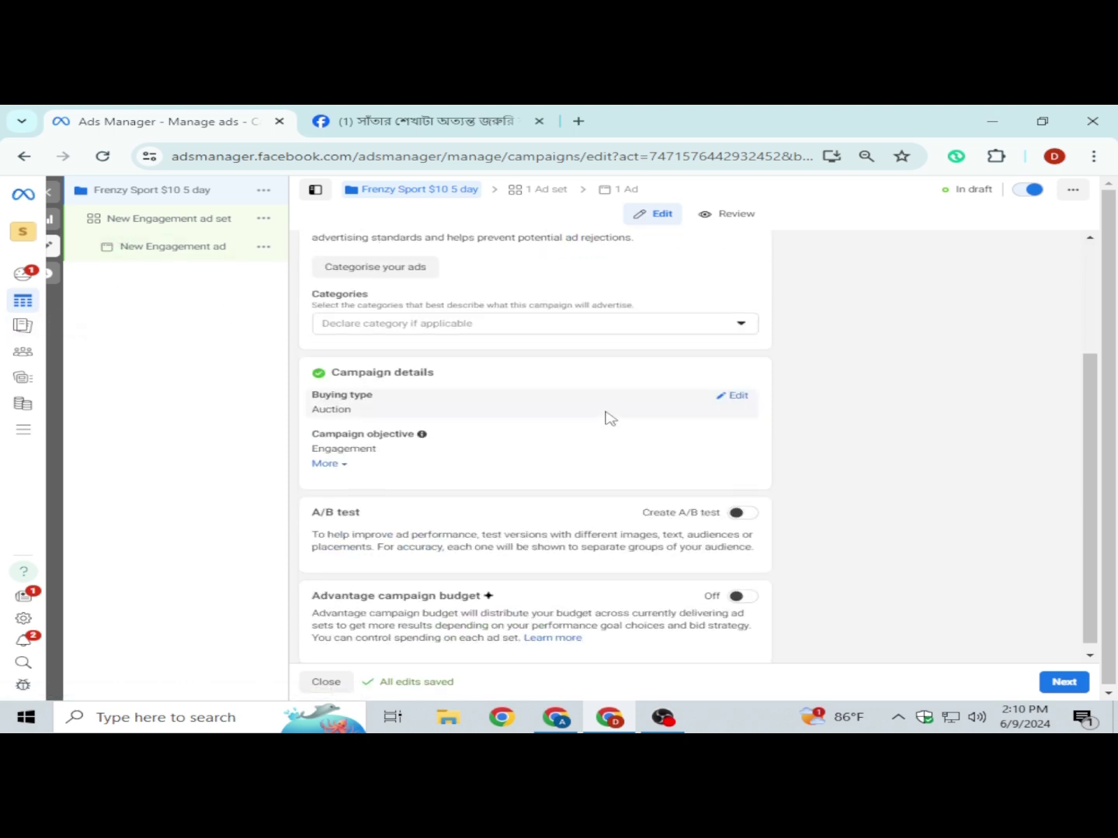
scroll(590, 416, up, 2)
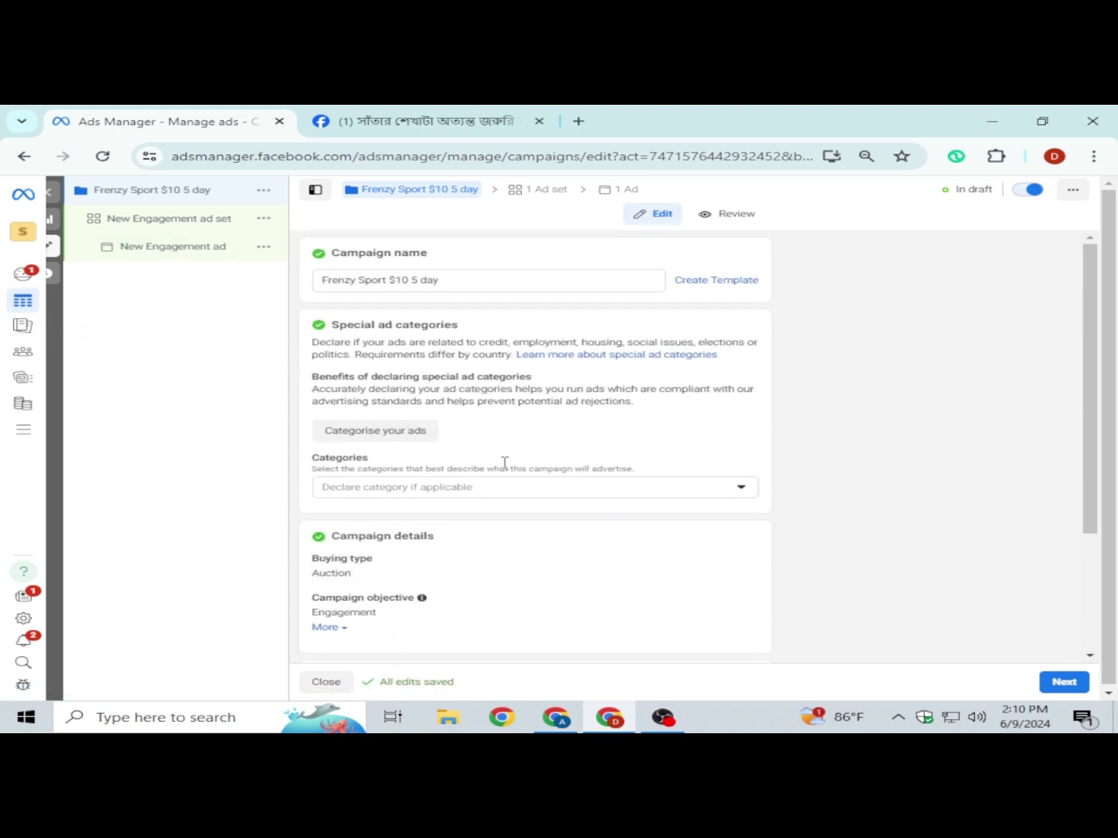
scroll(448, 424, down, 3)
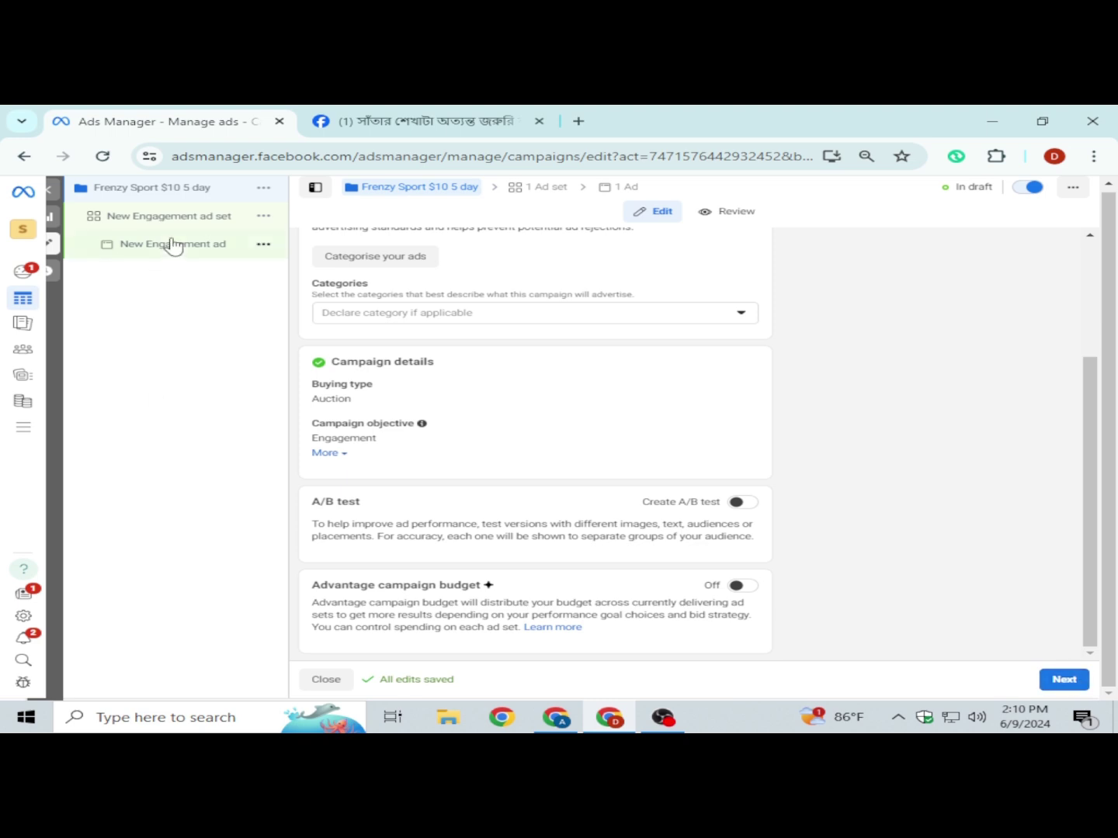
Step: Continue to the ad set level and name the ad set "Frenzy sport"
click(1063, 683)
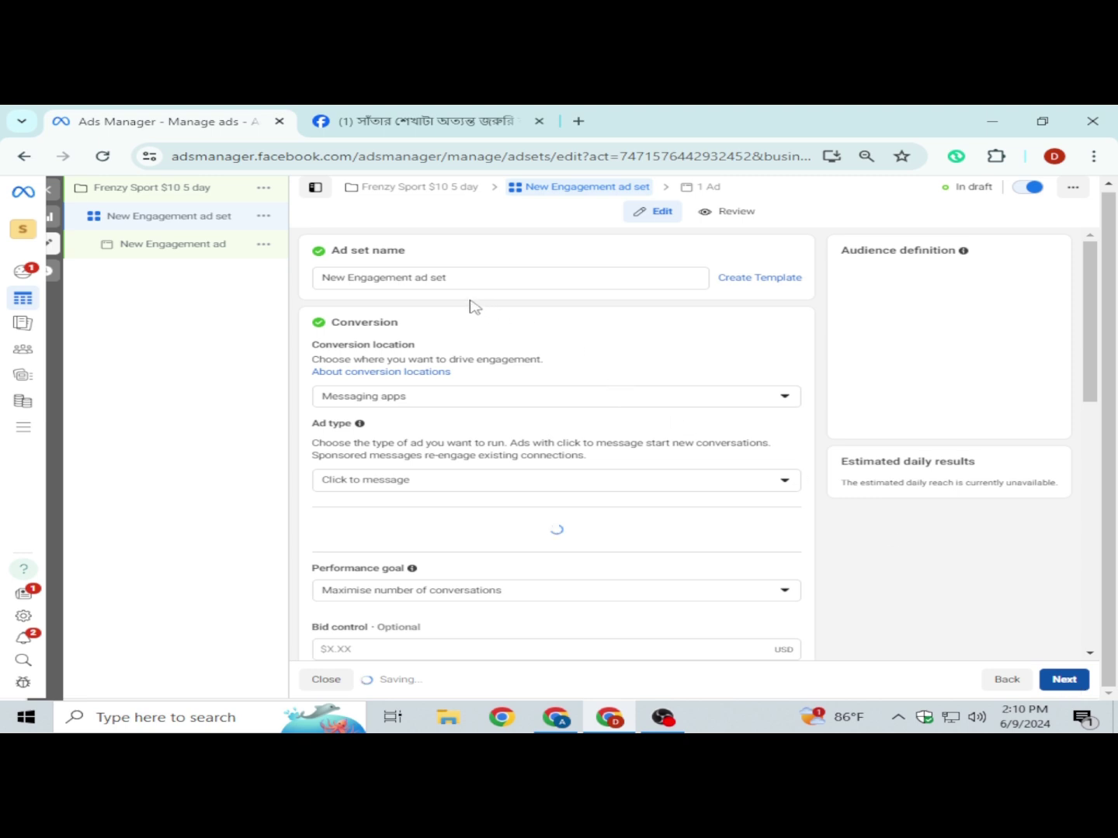
triple_click(423, 278)
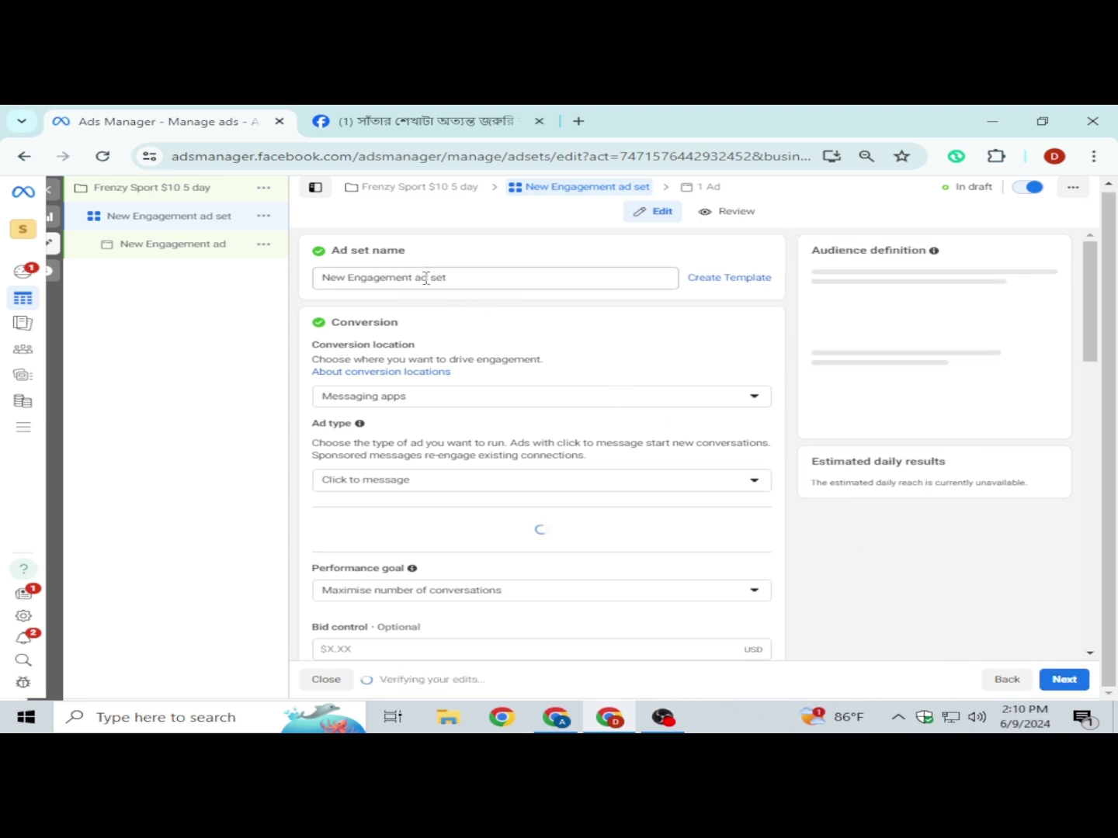
text(F)
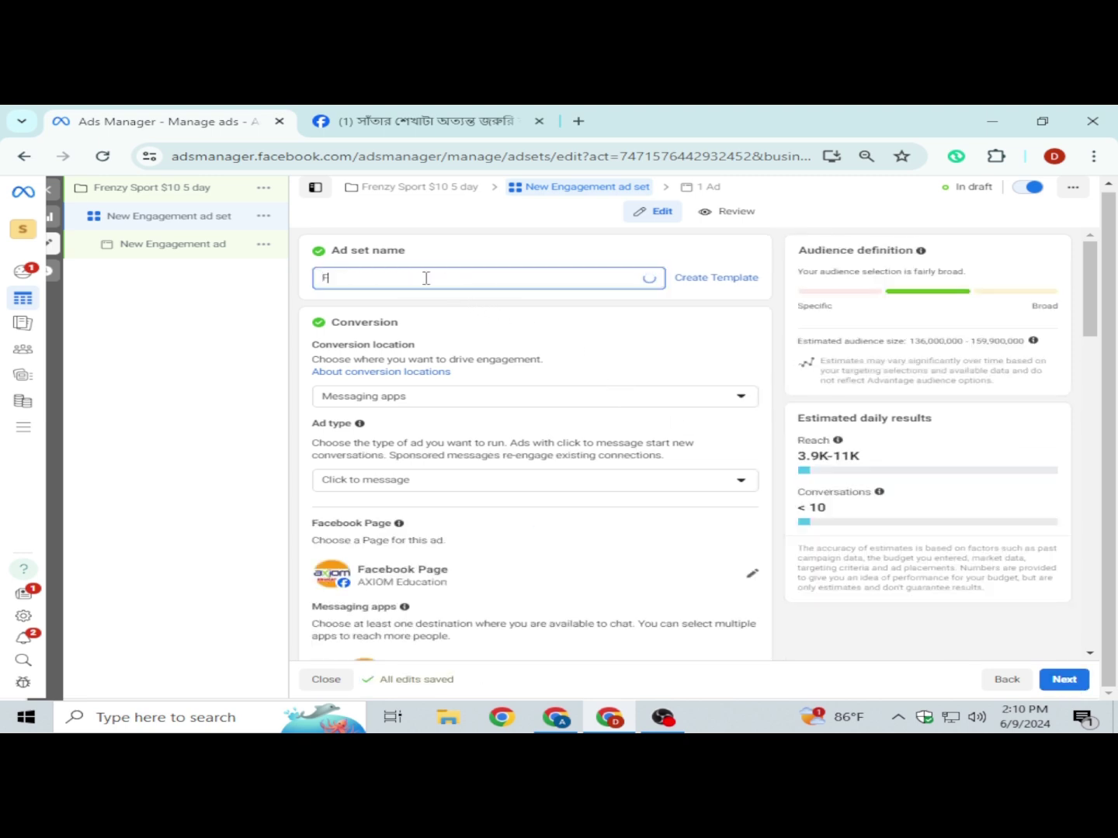
text(renzy)
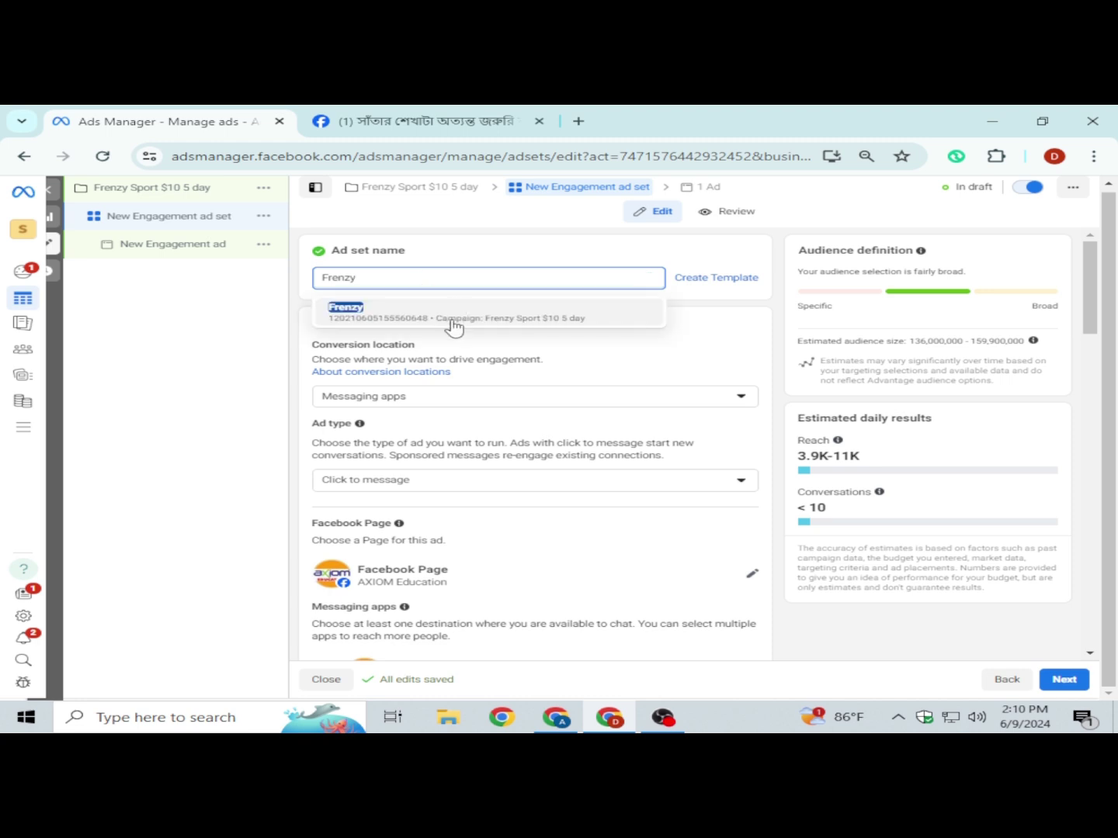
text( spo)
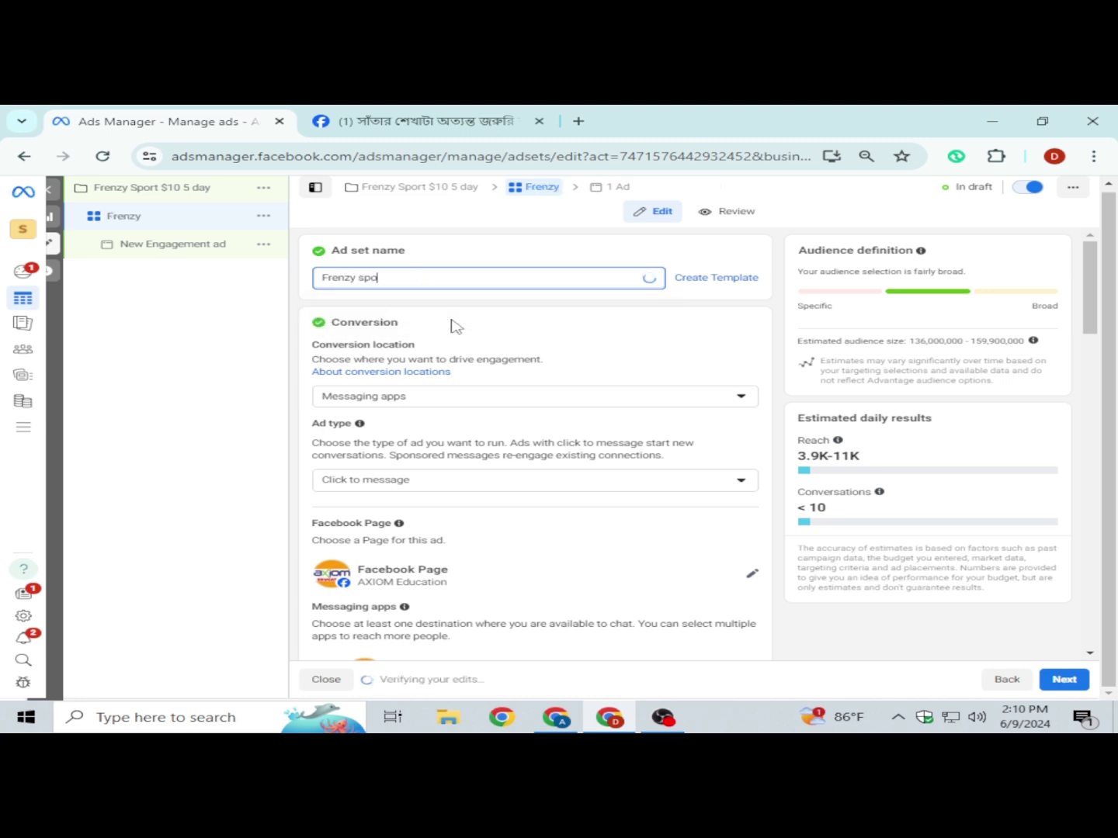
text(rt)
click(773, 327)
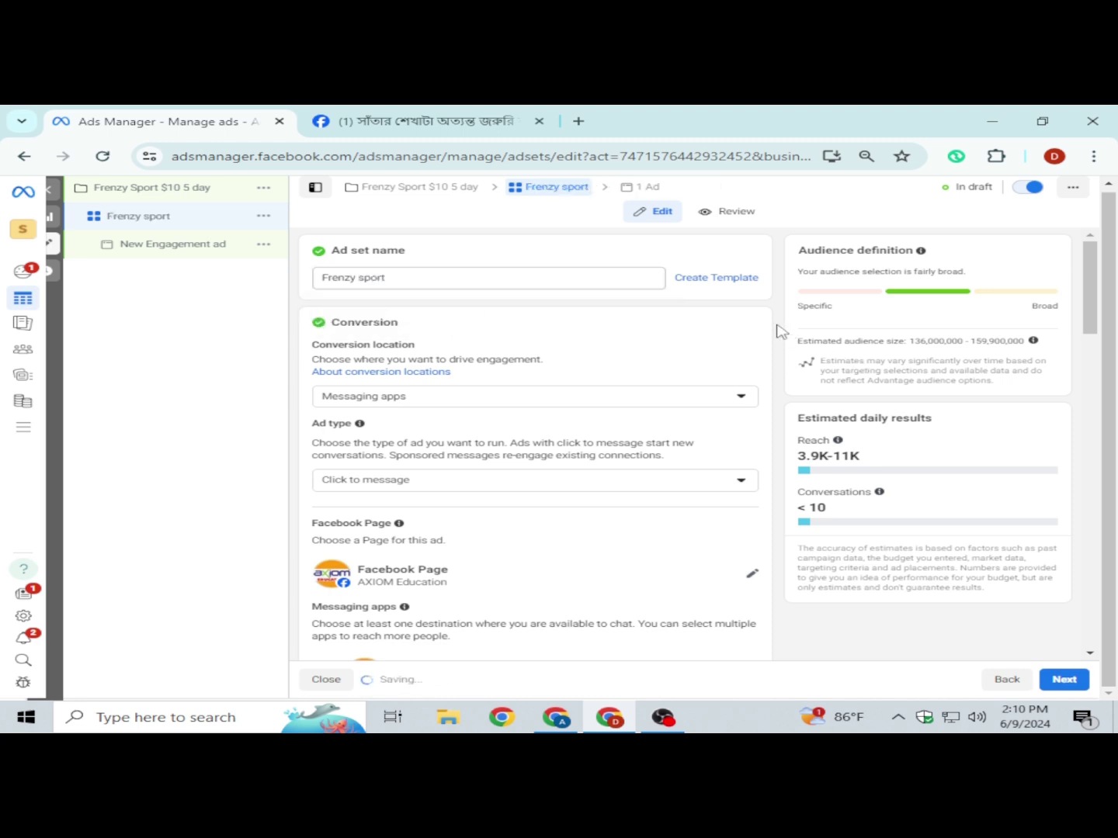
Step: Set the ad set's Facebook Page to Frenzy - Sports Arena and deselect WhatsApp as a messaging app
scroll(741, 325, down, 1)
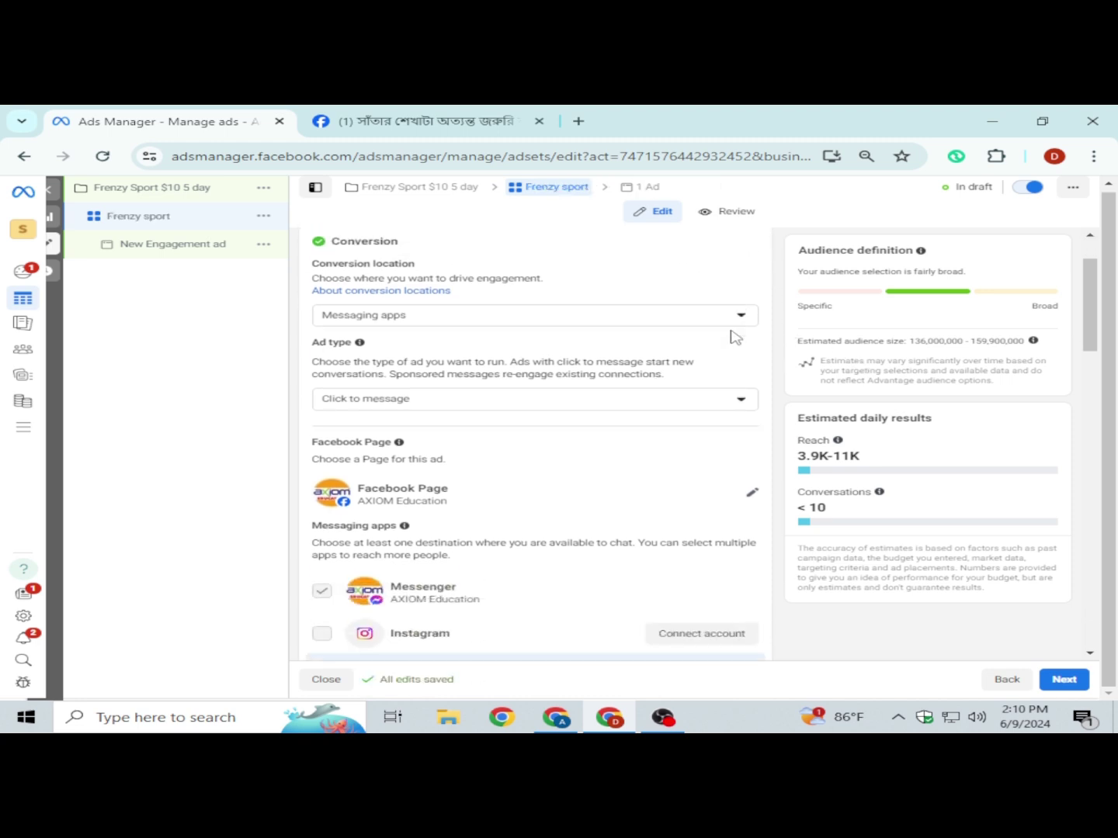
click(440, 409)
click(438, 409)
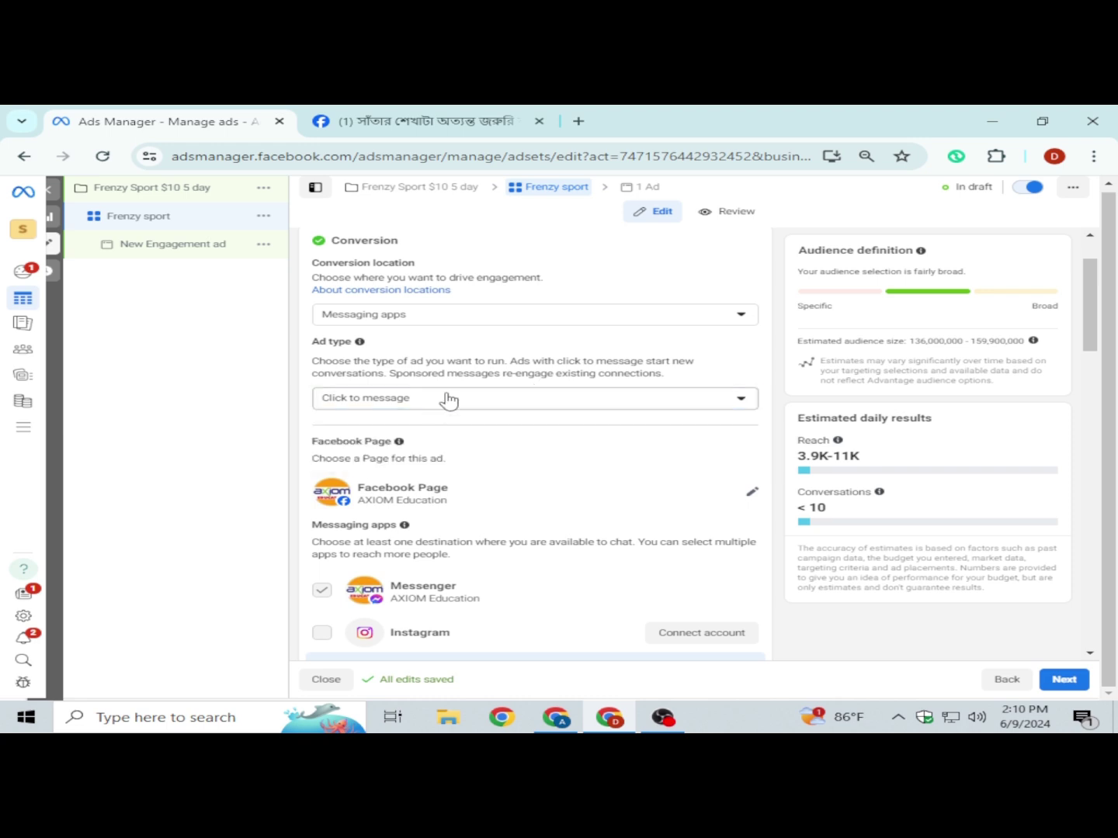
scroll(443, 398, down, 2)
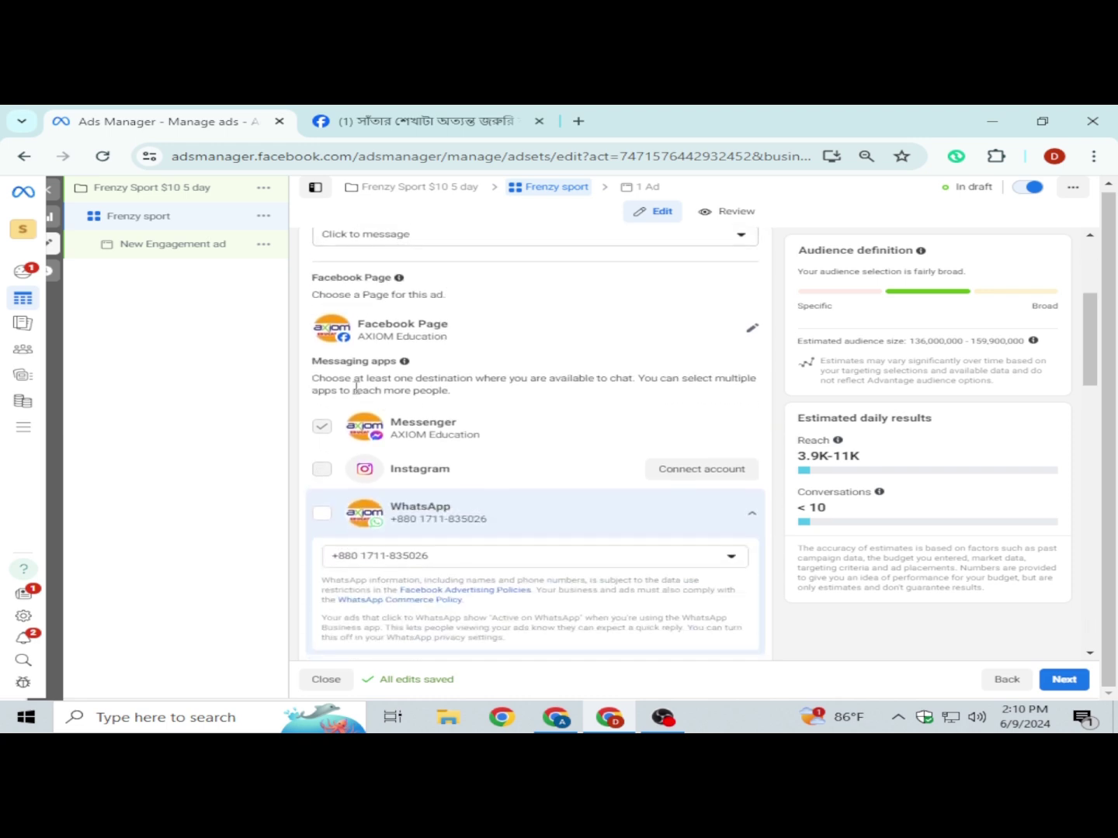
click(750, 332)
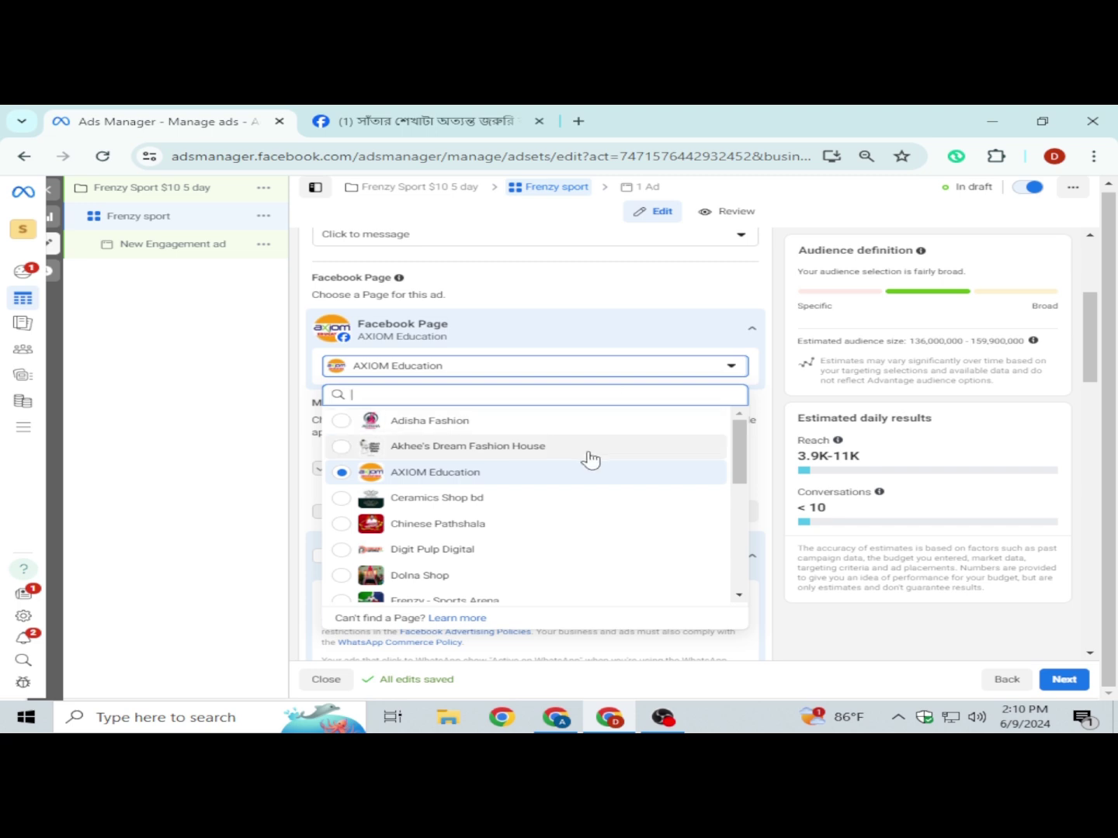
scroll(590, 459, down, 3)
scroll(516, 513, down, 2)
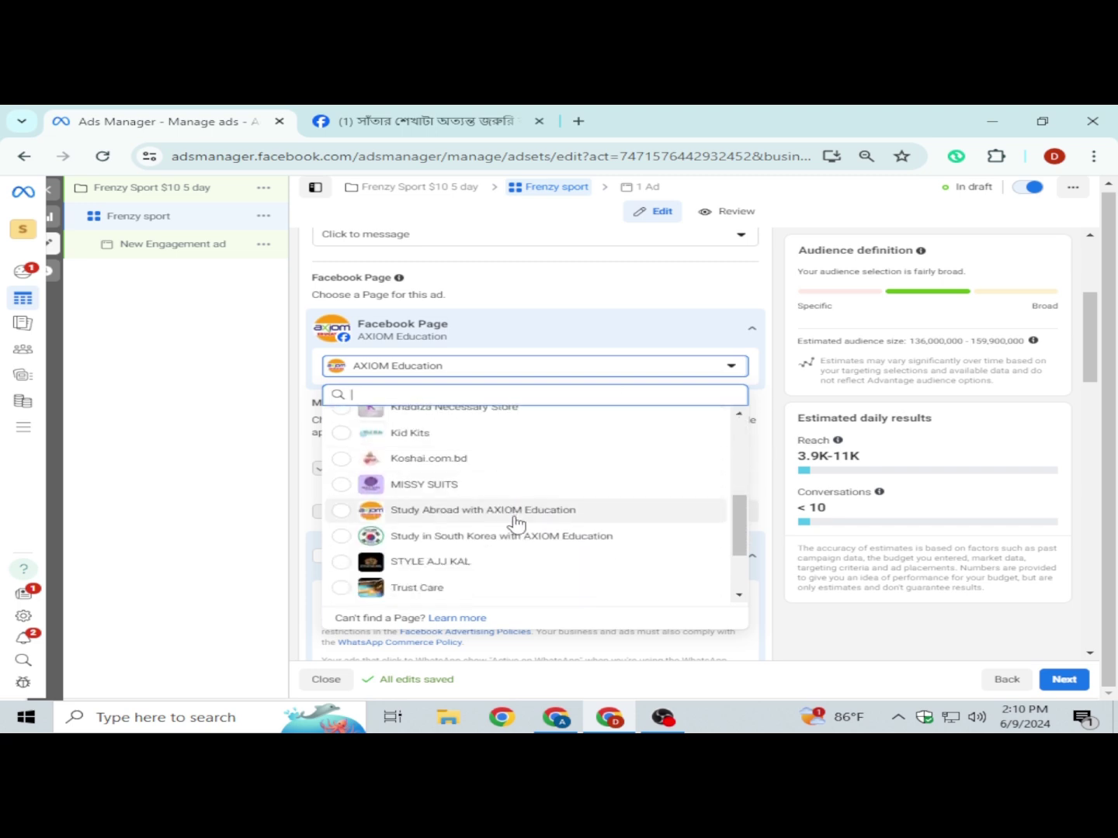
scroll(516, 524, down, 3)
scroll(514, 528, up, 10)
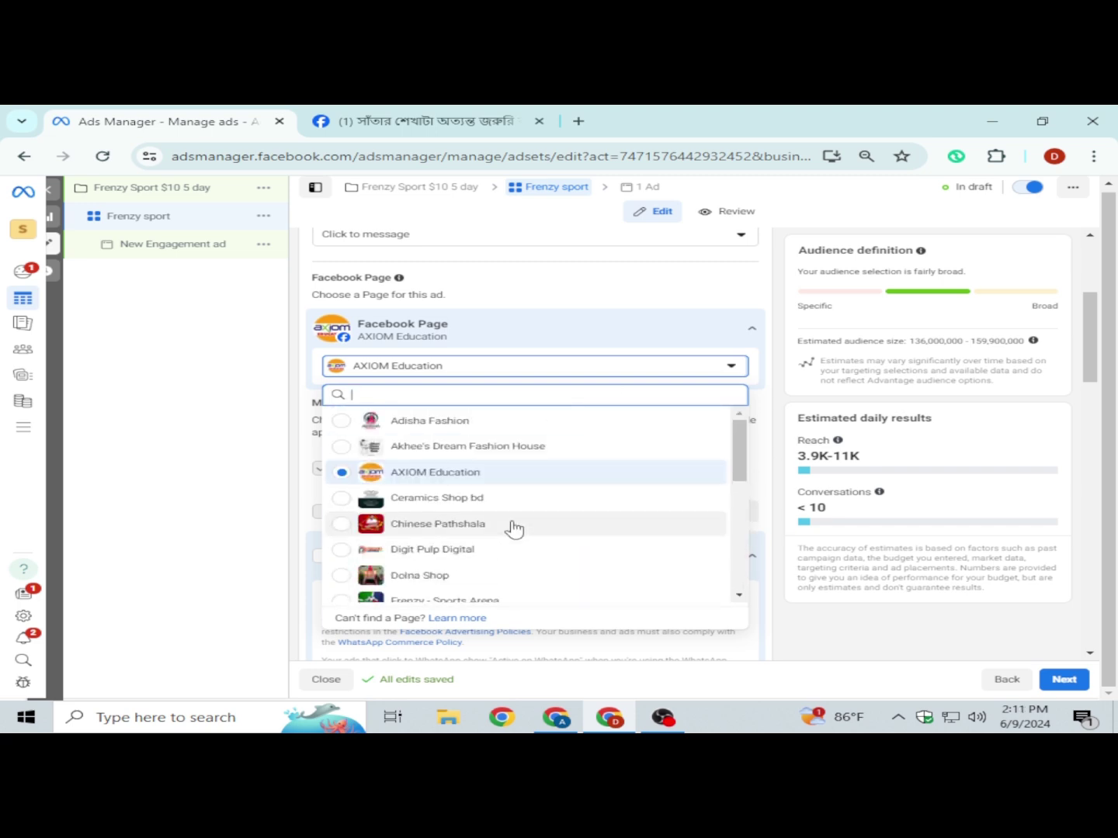
scroll(512, 529, down, 2)
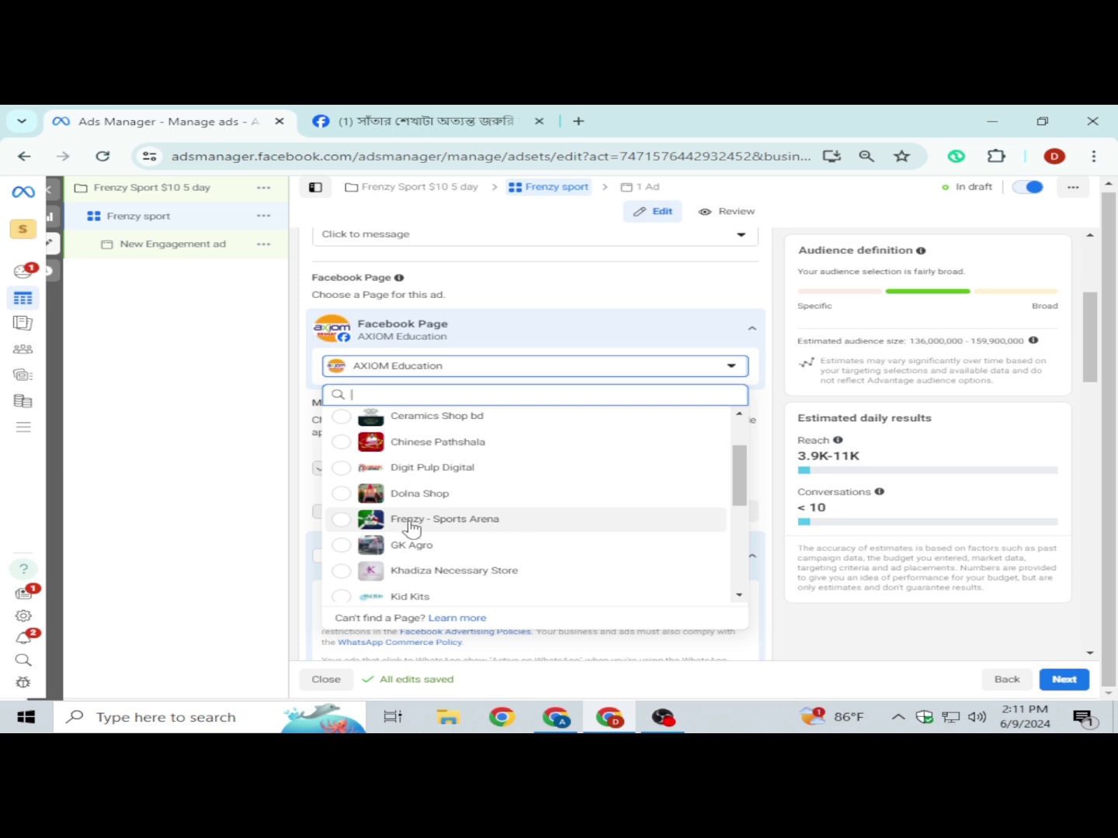
click(454, 529)
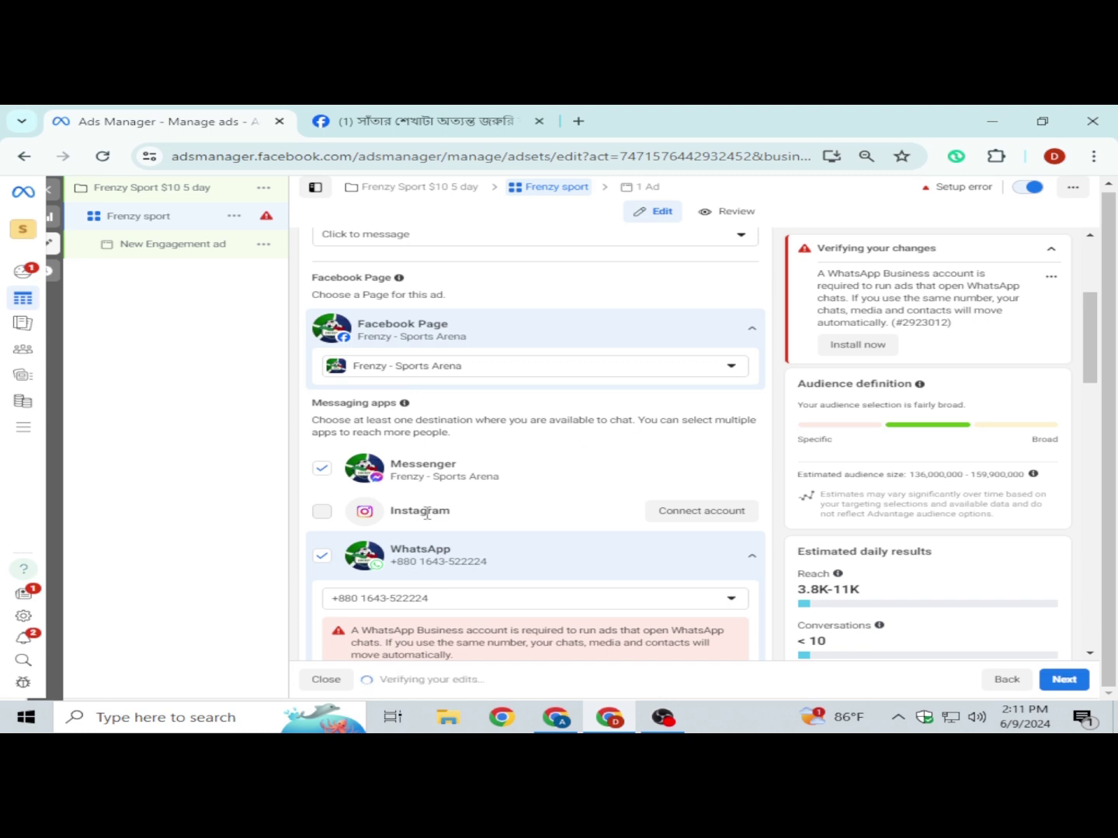
click(323, 559)
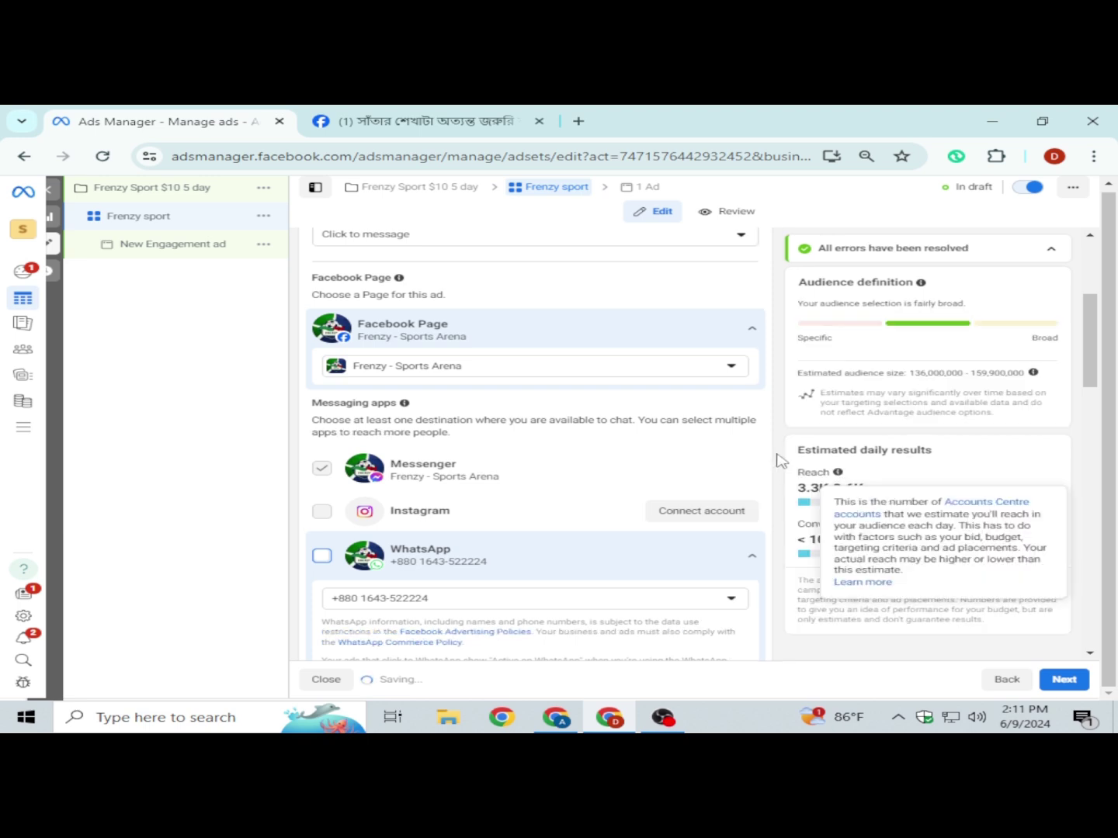
Step: Set the ad set's daily budget to $2.00
scroll(781, 456, down, 2)
scroll(781, 457, down, 4)
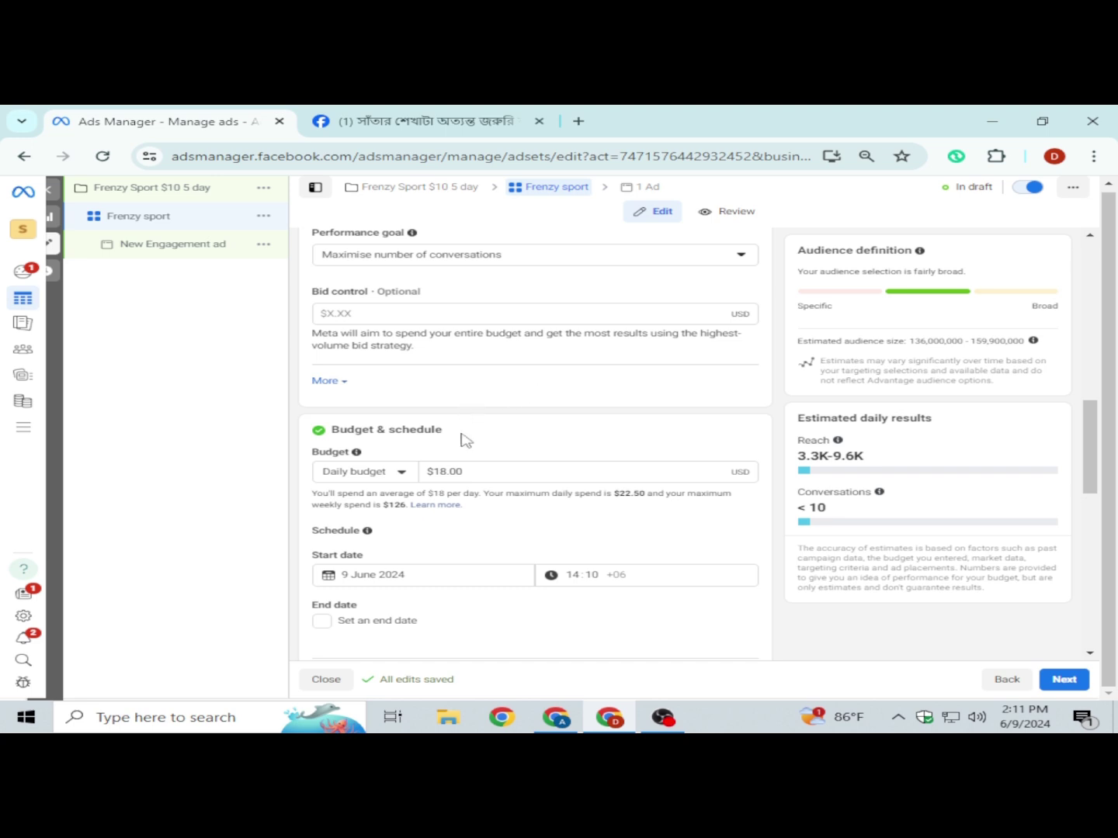
double_click(443, 472)
text(2)
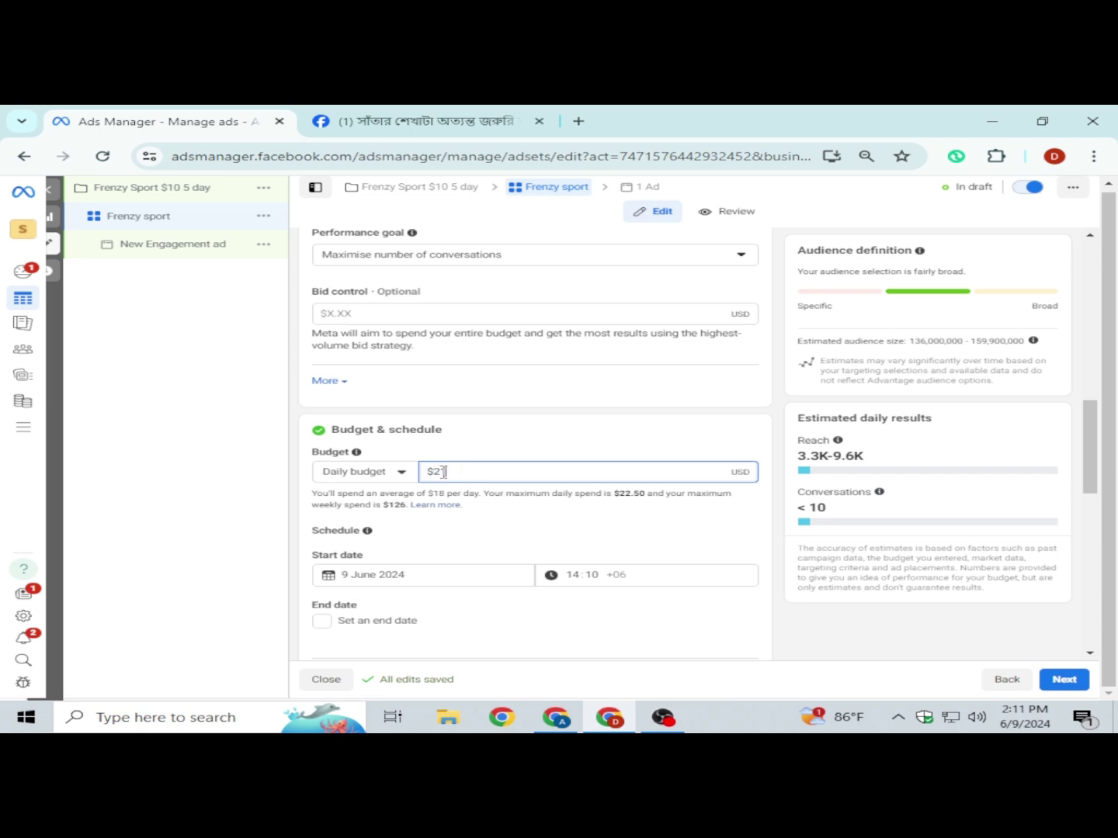
text(1)
click(549, 441)
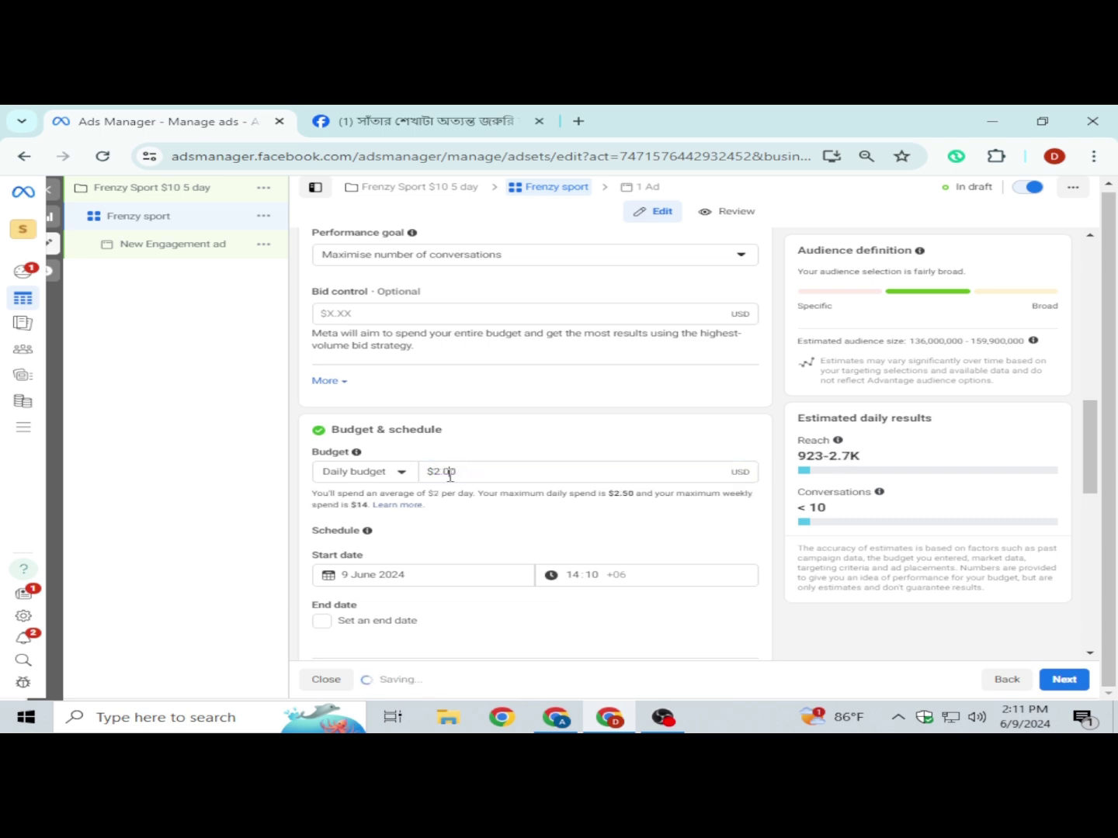
click(450, 475)
click(532, 449)
Step: Set the ad set's start time on 9 June 2024 to 14:30
scroll(777, 475, down, 2)
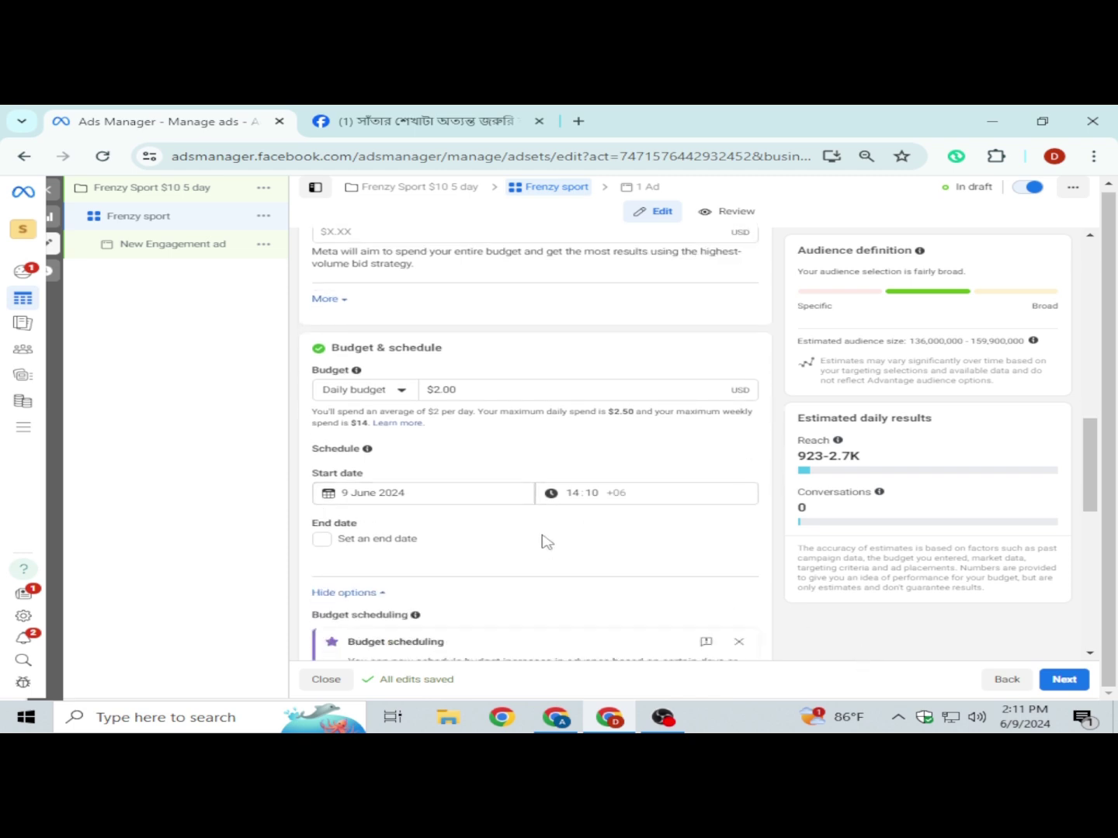
click(592, 492)
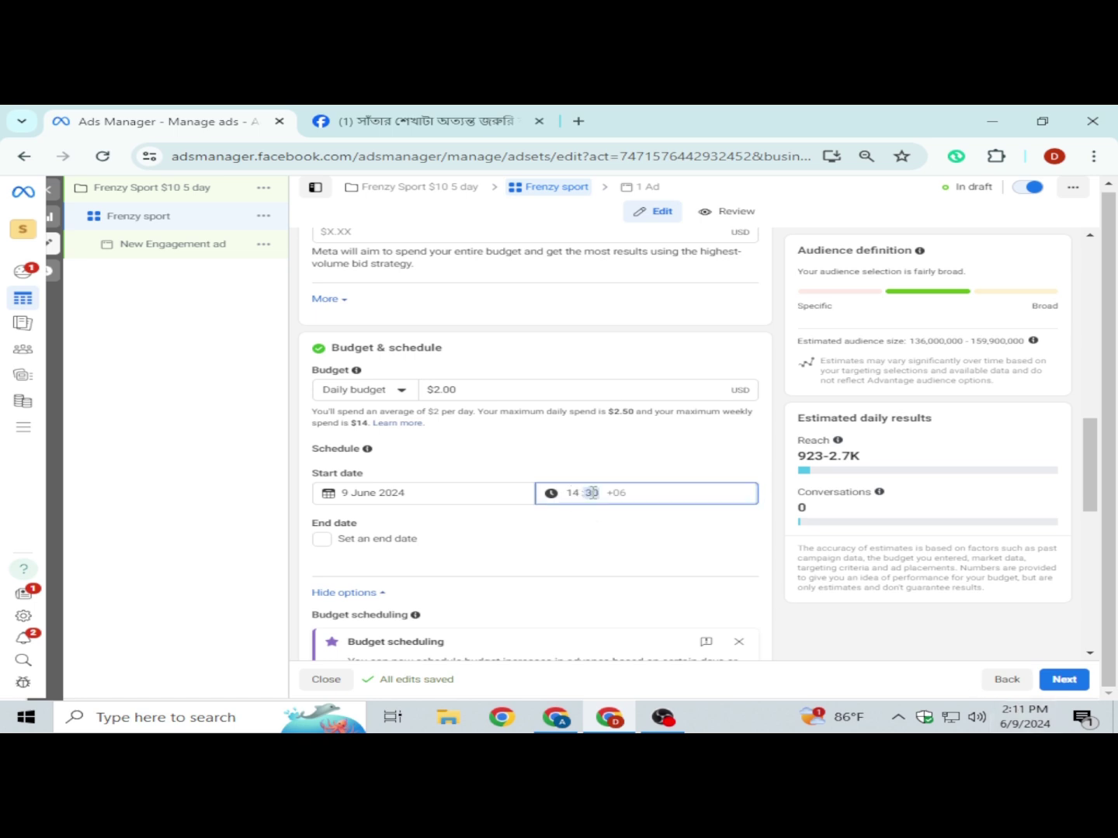
click(774, 483)
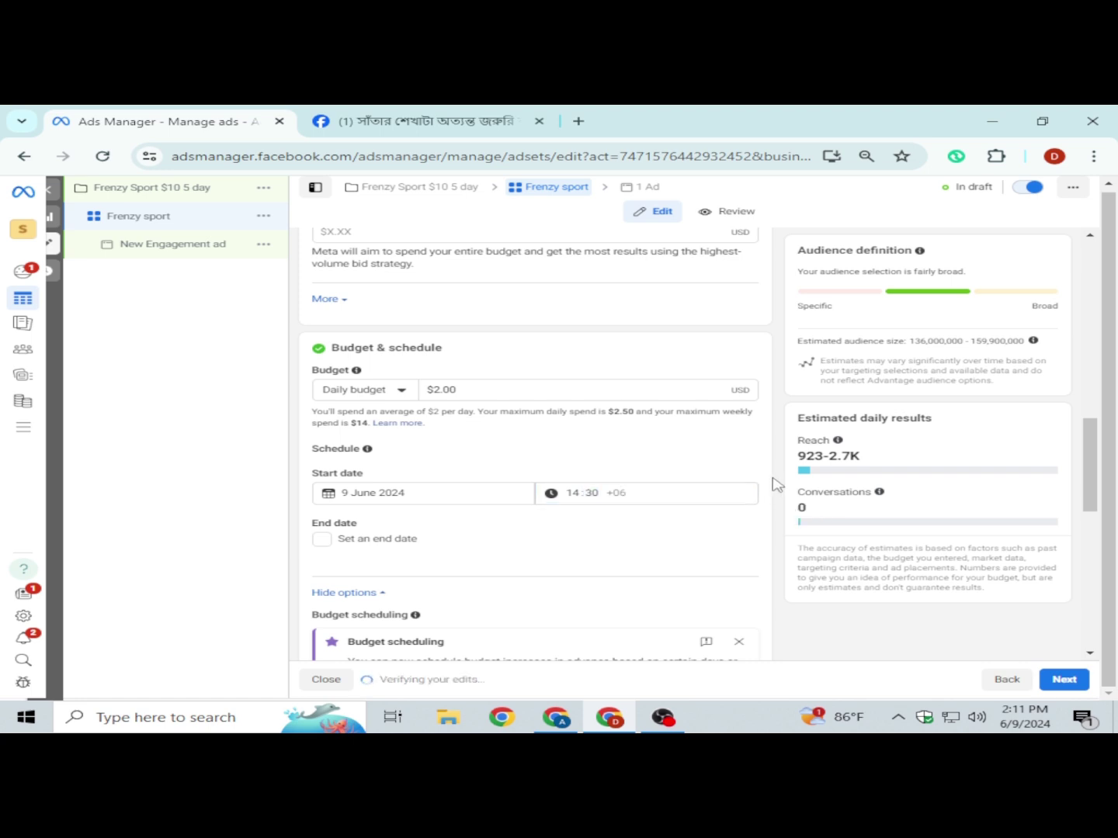
Step: Enable an end date for the ad set and set it to 14 June 2024 at 14:30
scroll(694, 477, down, 1)
click(342, 462)
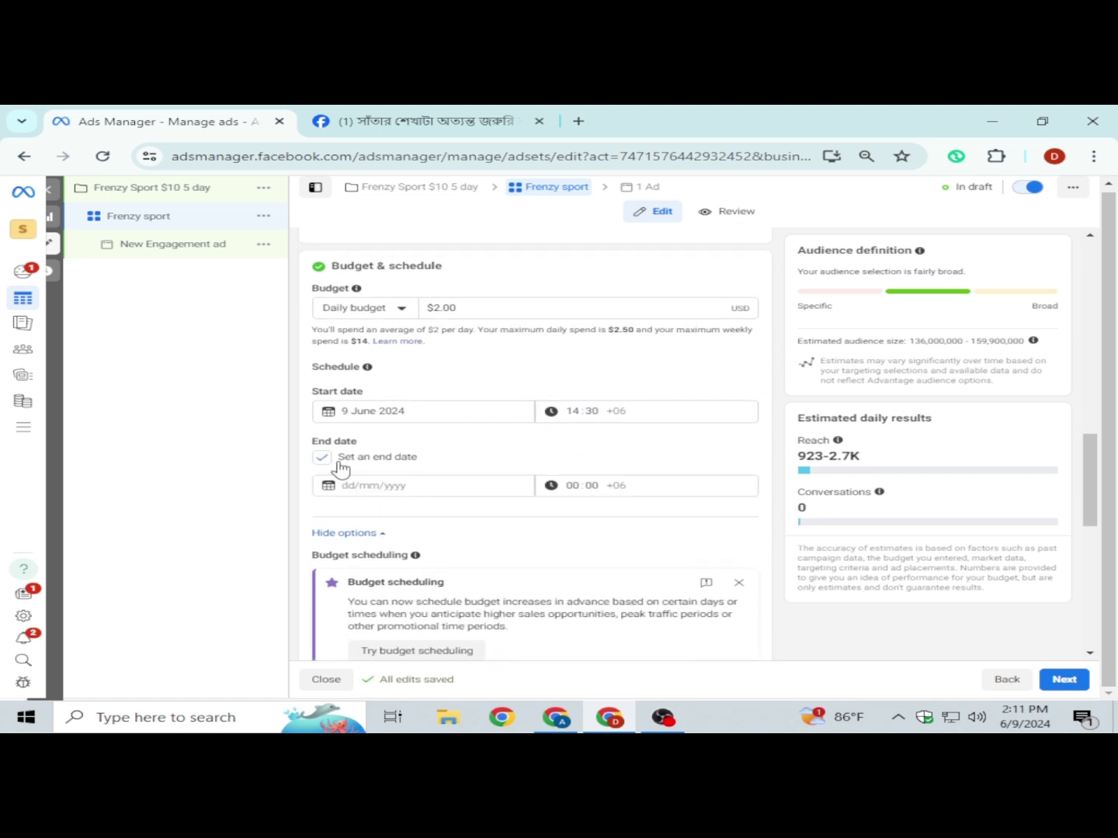
click(419, 485)
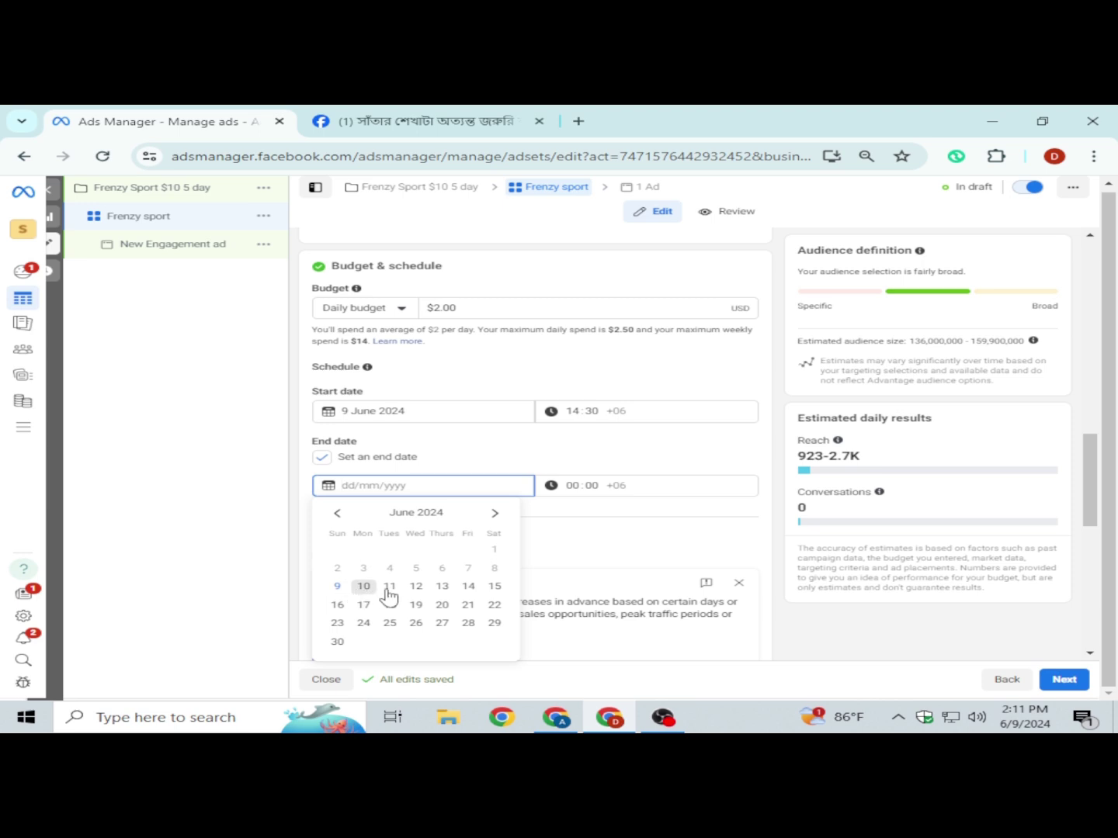
click(468, 587)
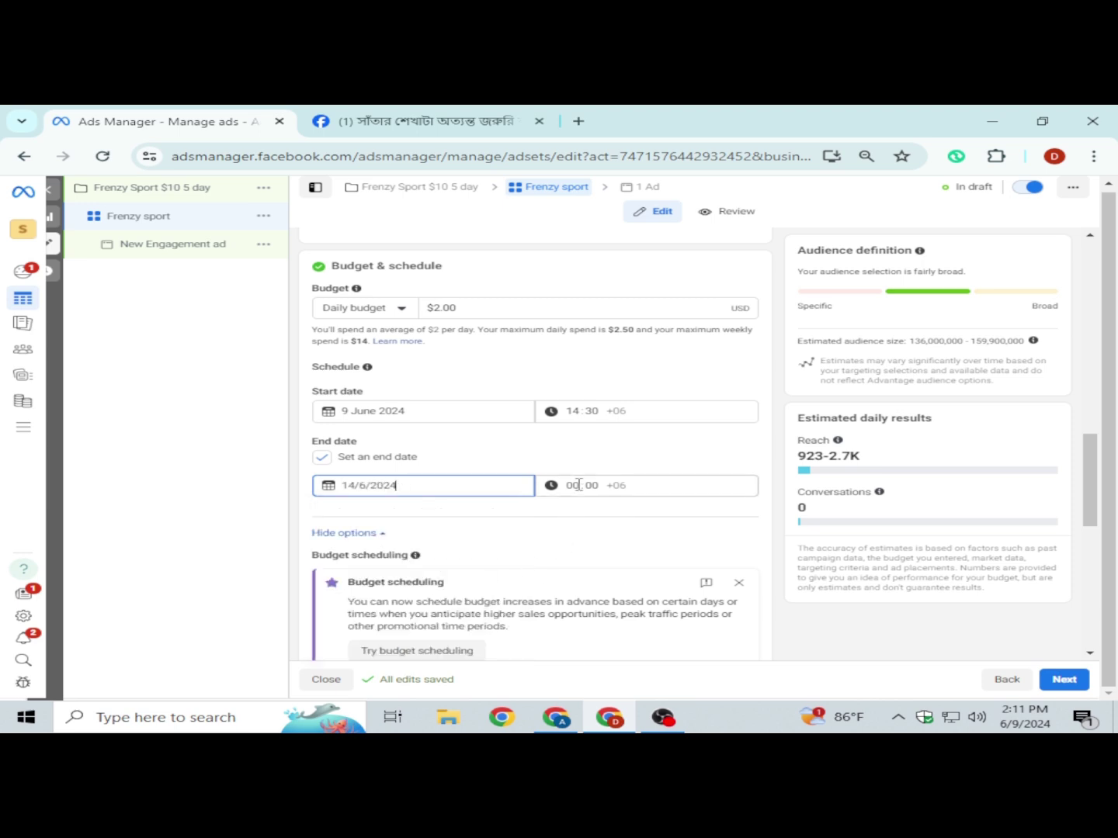
click(577, 485)
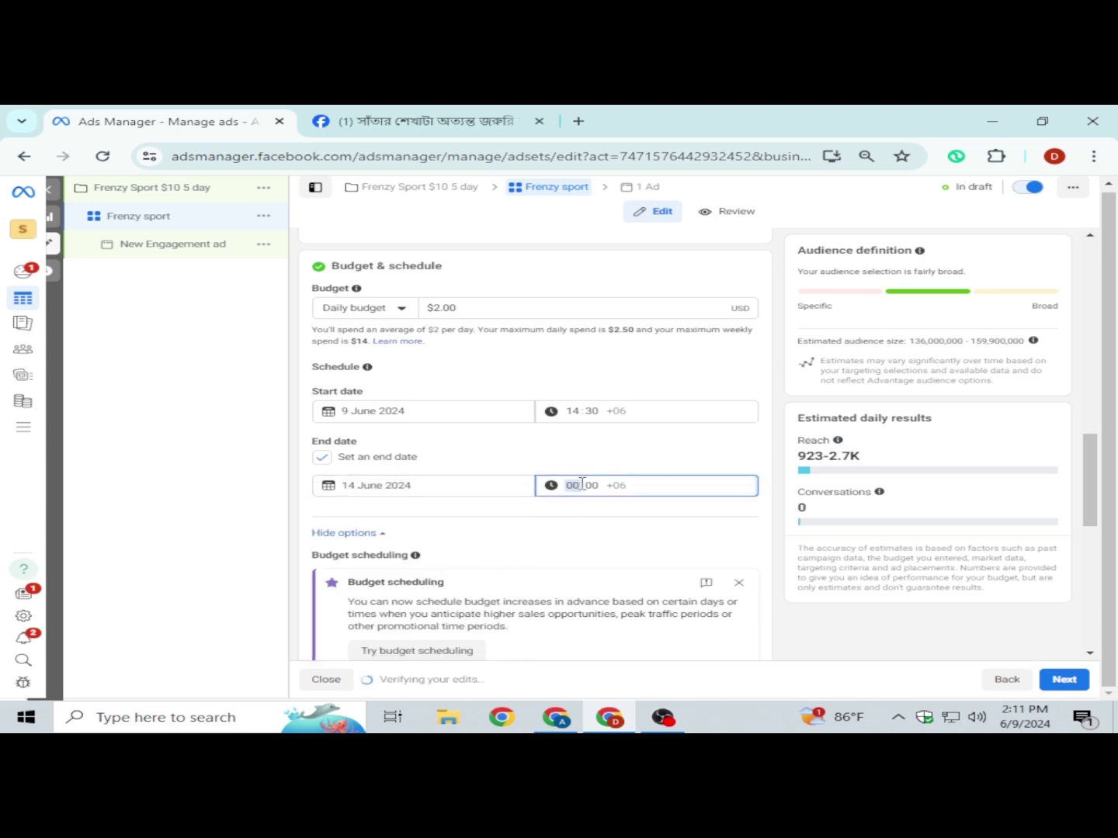
click(590, 485)
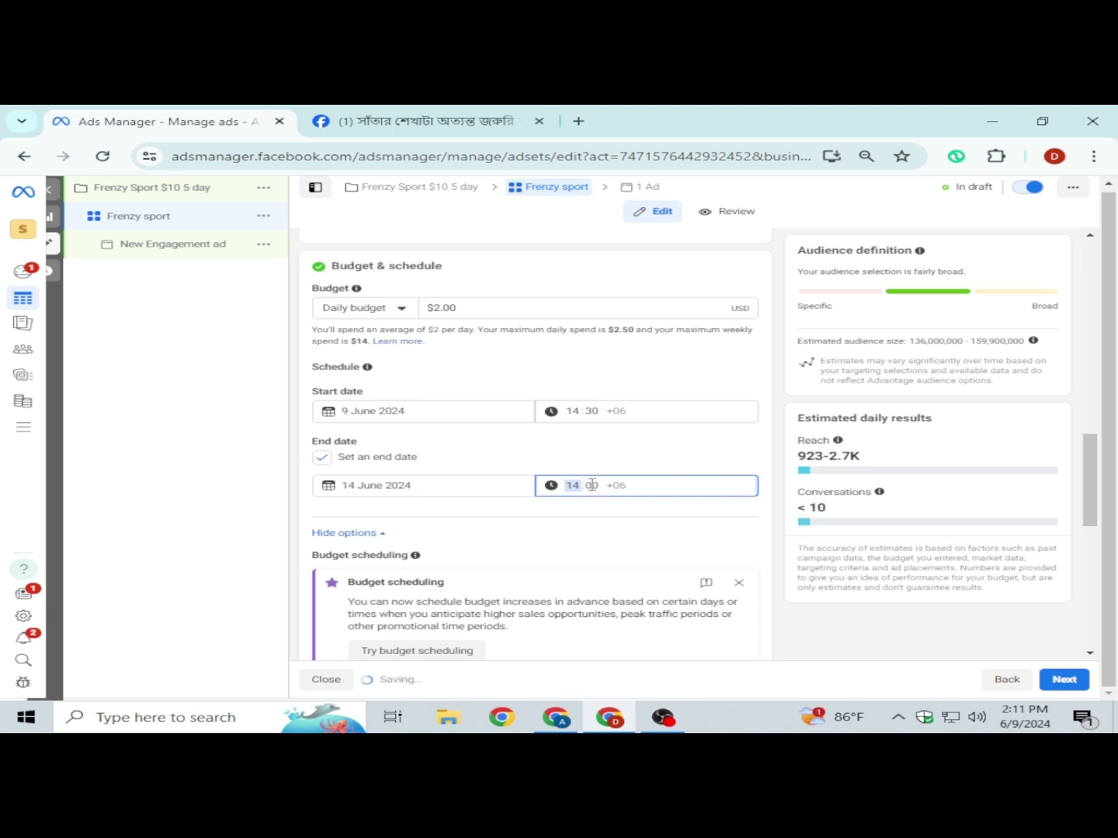
text(3)
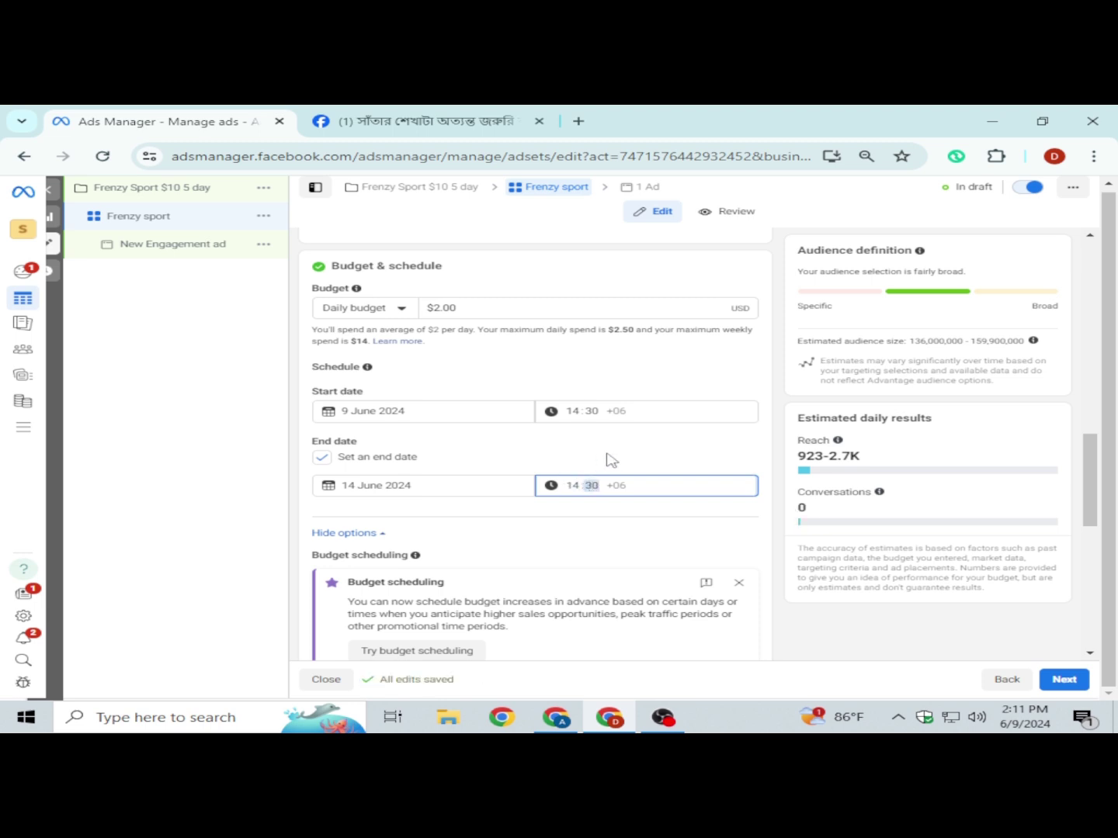
click(606, 459)
Step: Find "turf" in the Advantage+ audience's detailed targeting and add the interest Artificial turf
scroll(606, 459, down, 2)
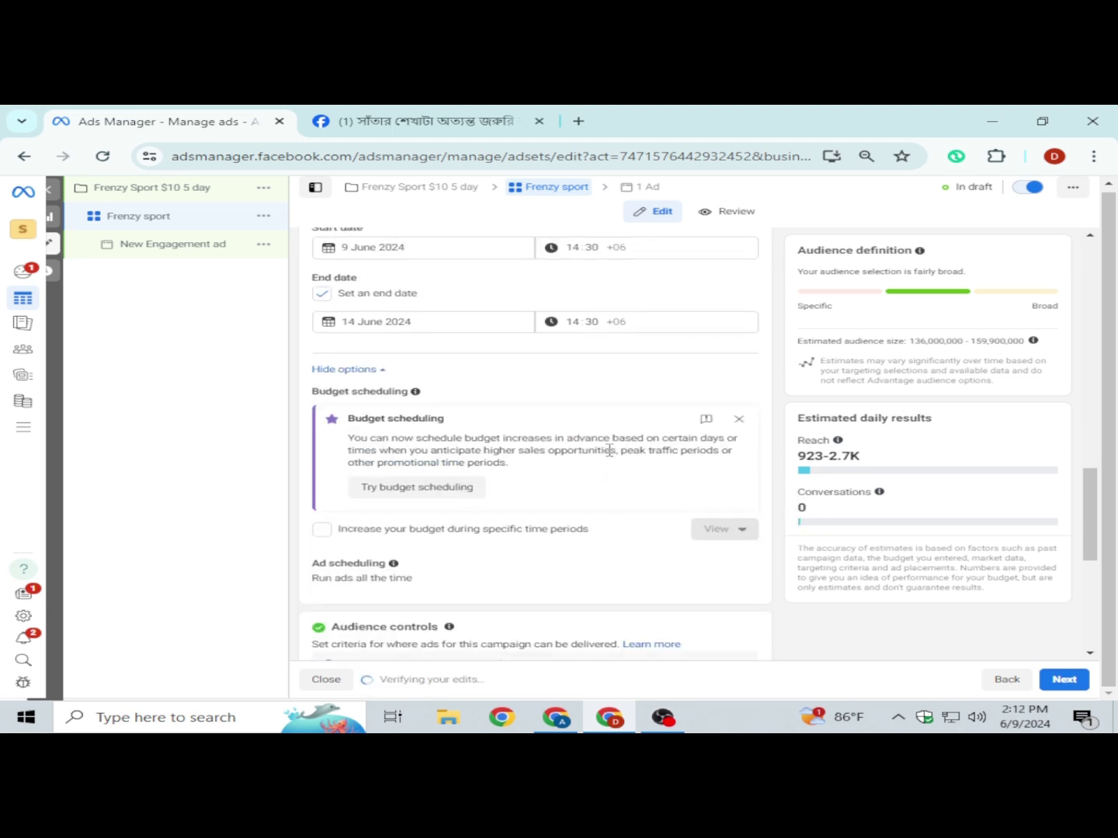
scroll(610, 451, down, 1)
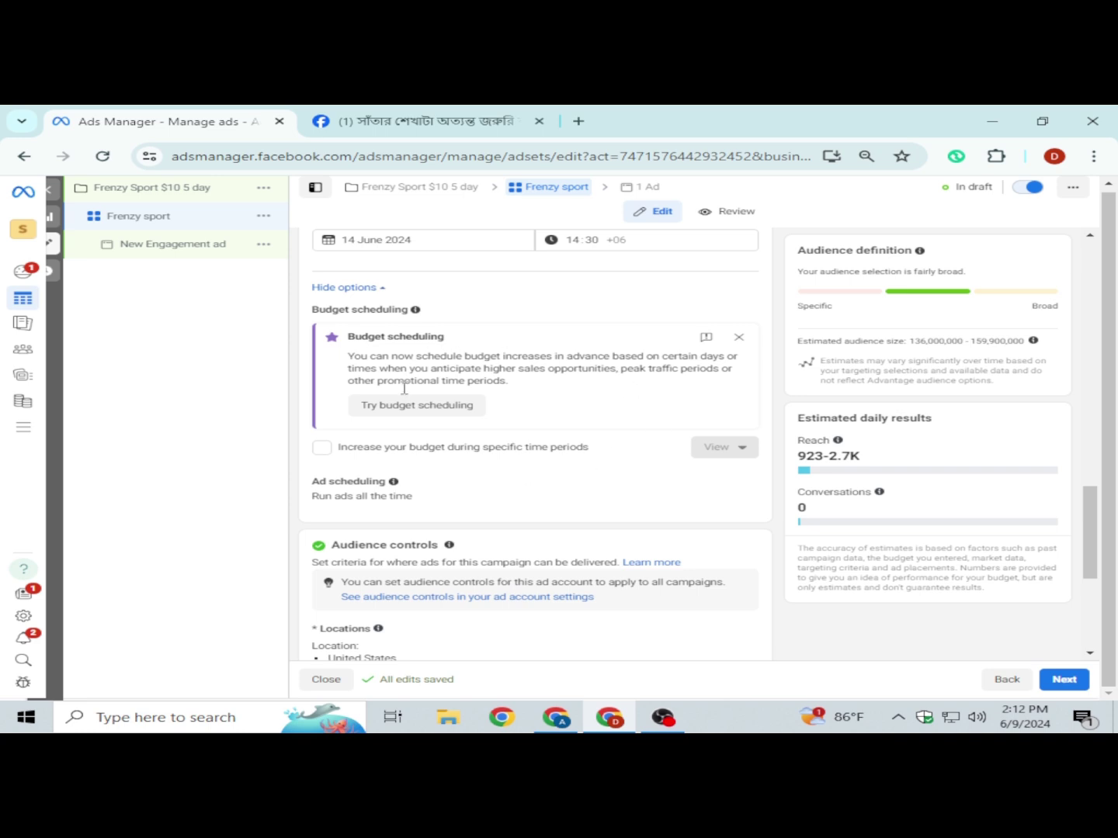
scroll(768, 474, down, 7)
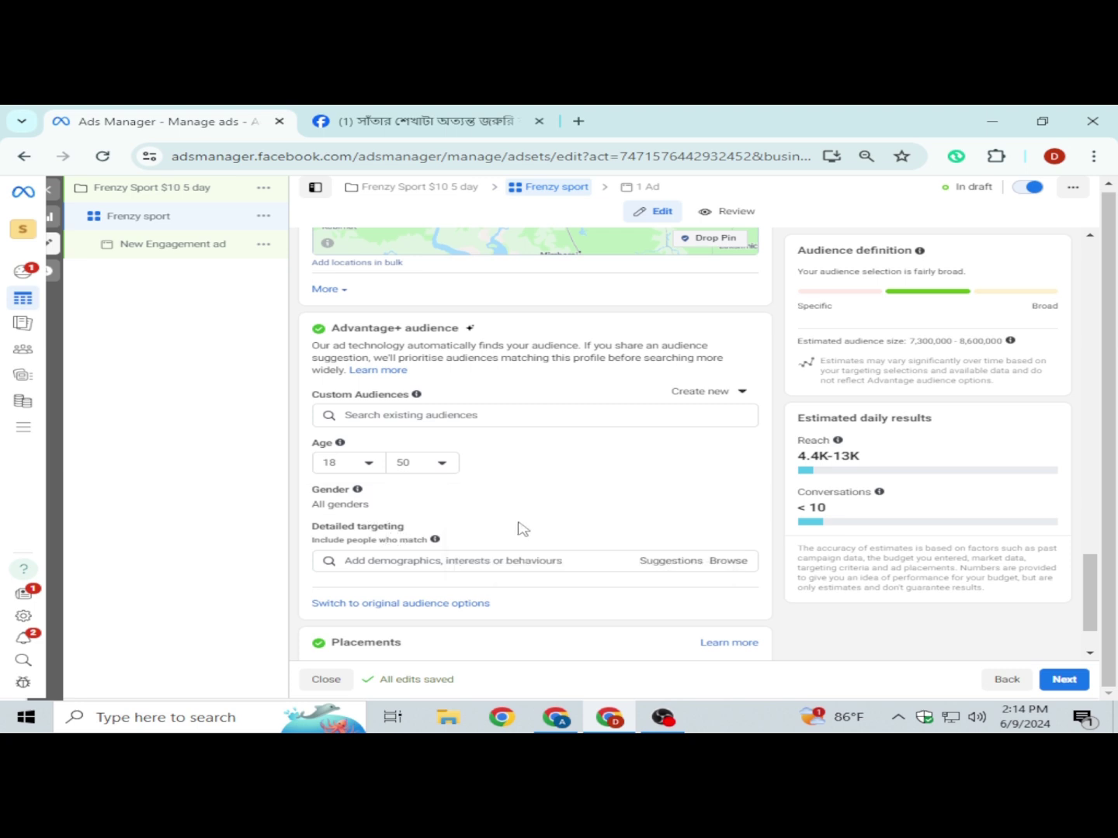
scroll(575, 536, down, 1)
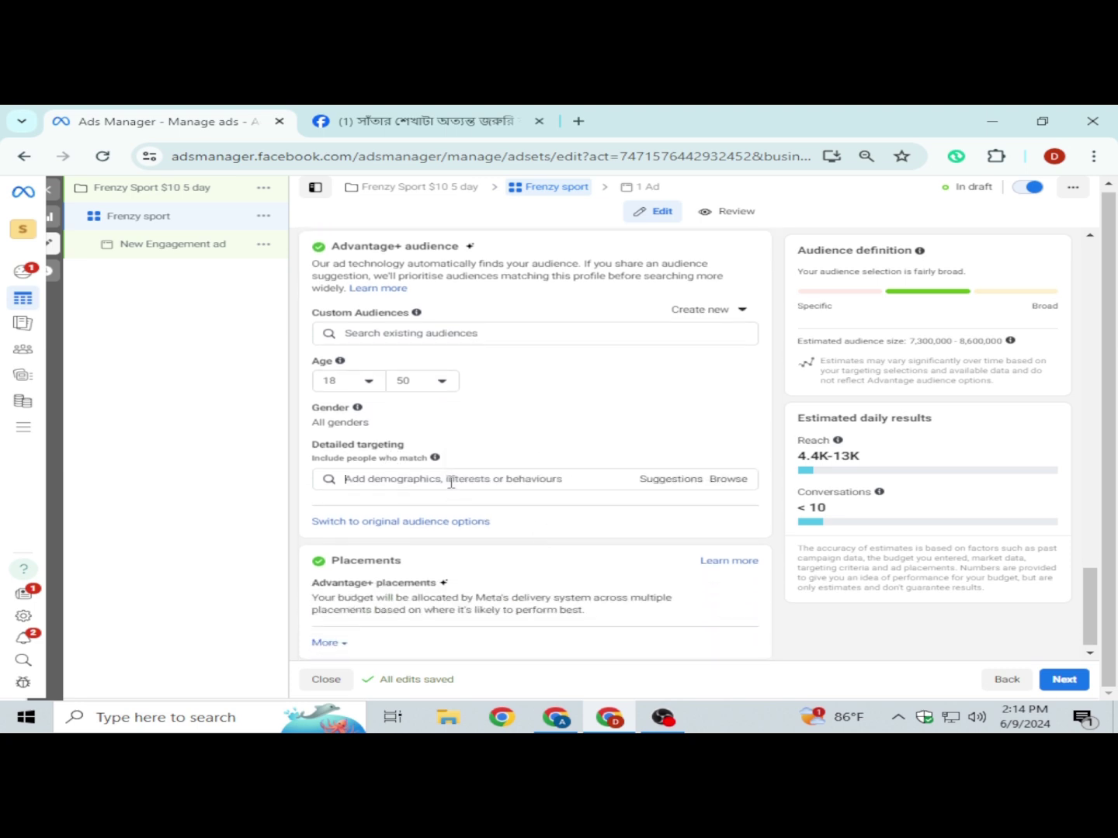
click(451, 482)
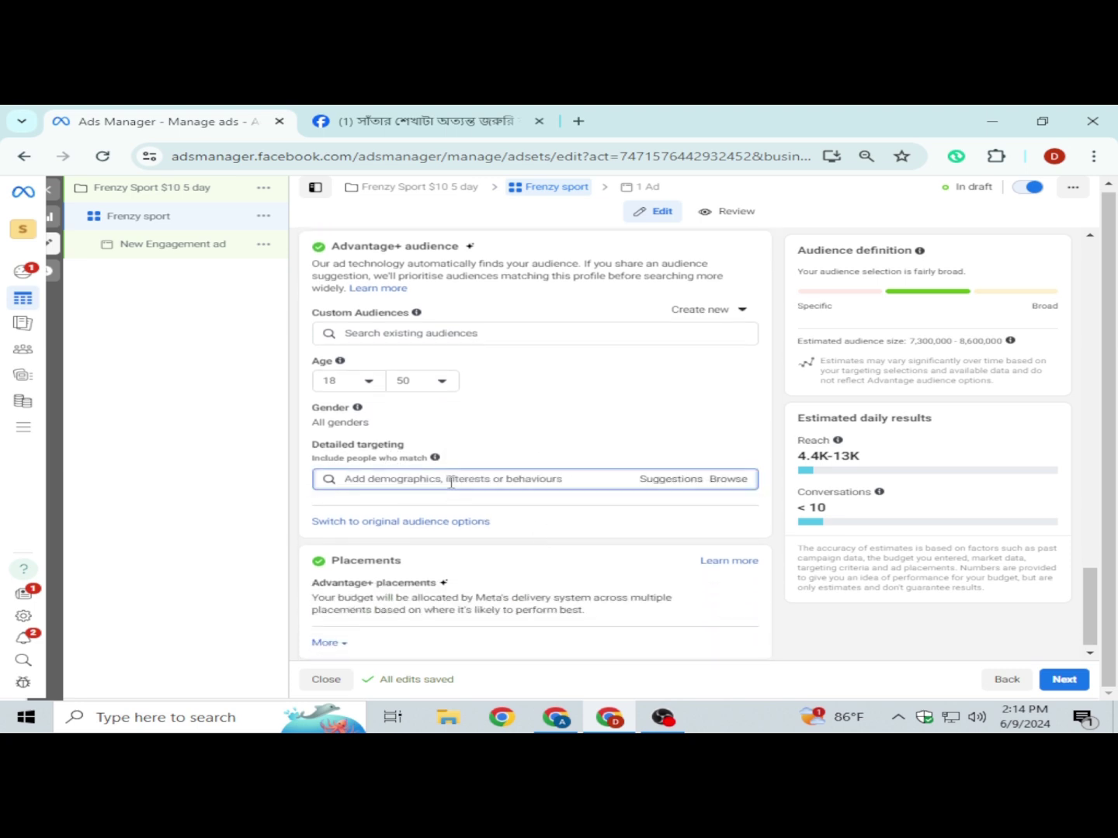
text(turf)
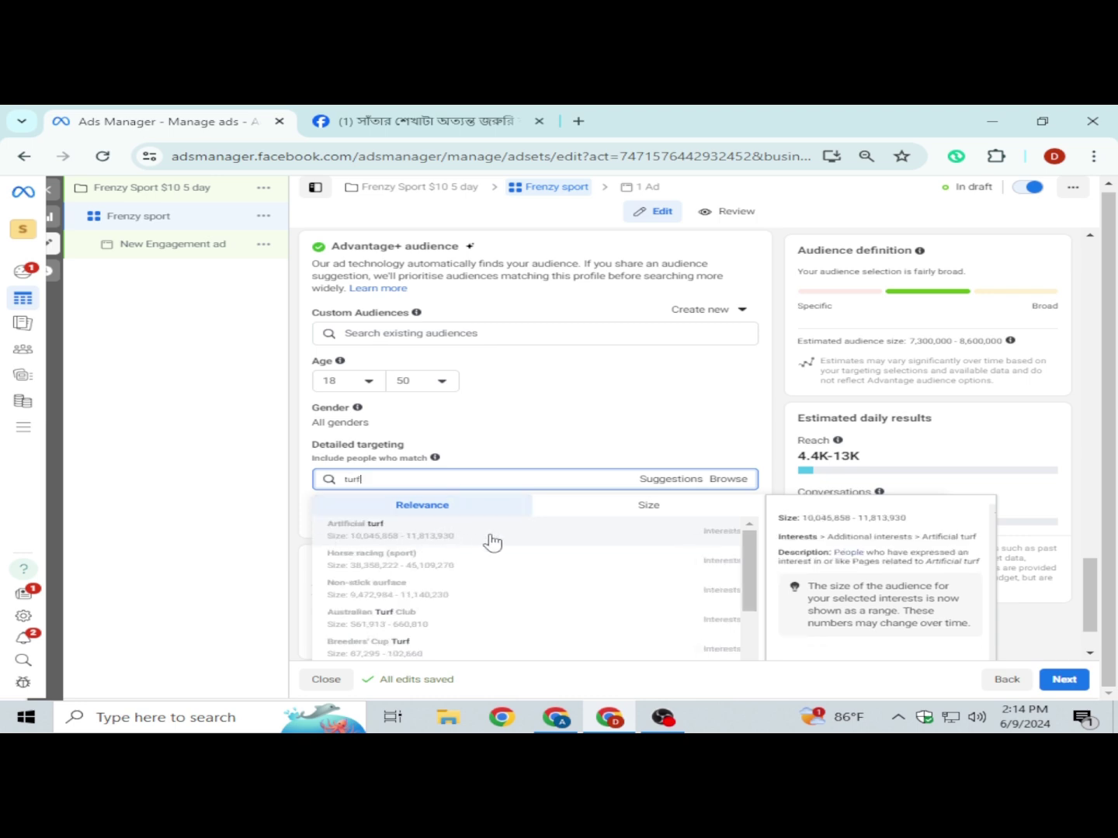
click(498, 537)
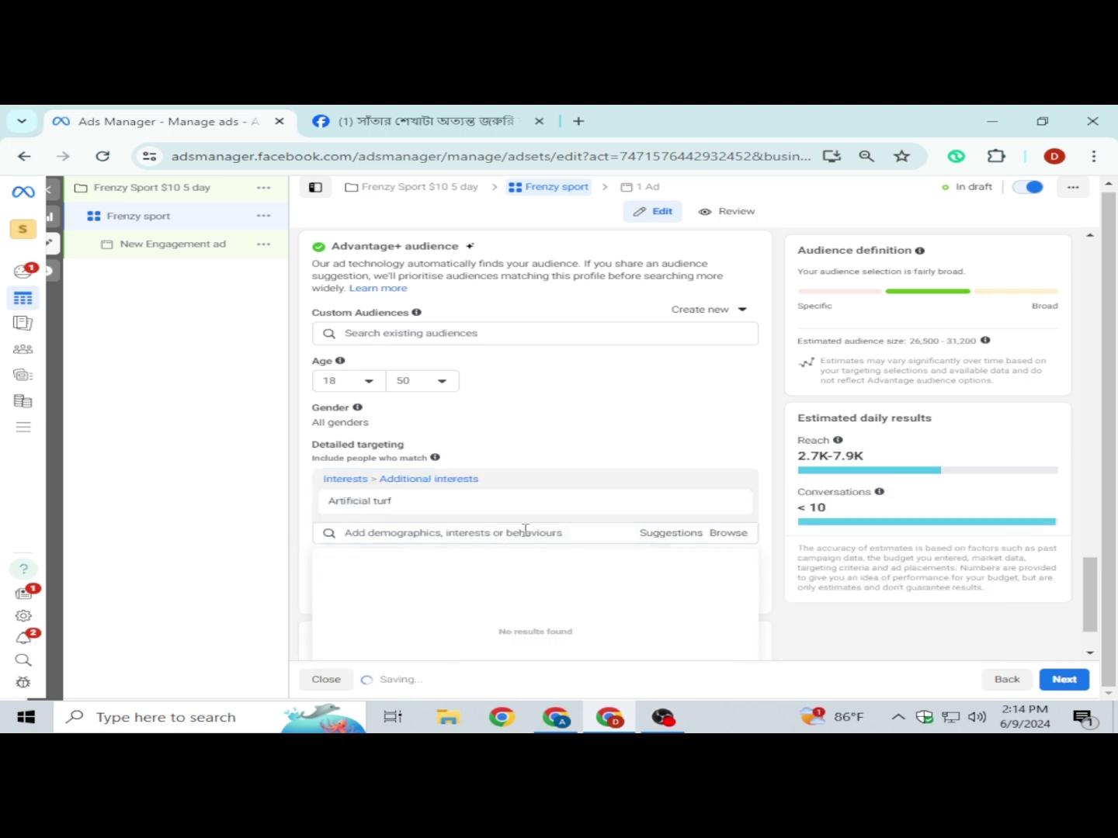
Step: Browse the targeting suggestions, then search for "Swimming" and add the interest Swimming (water sport)
click(670, 536)
scroll(481, 605, down, 5)
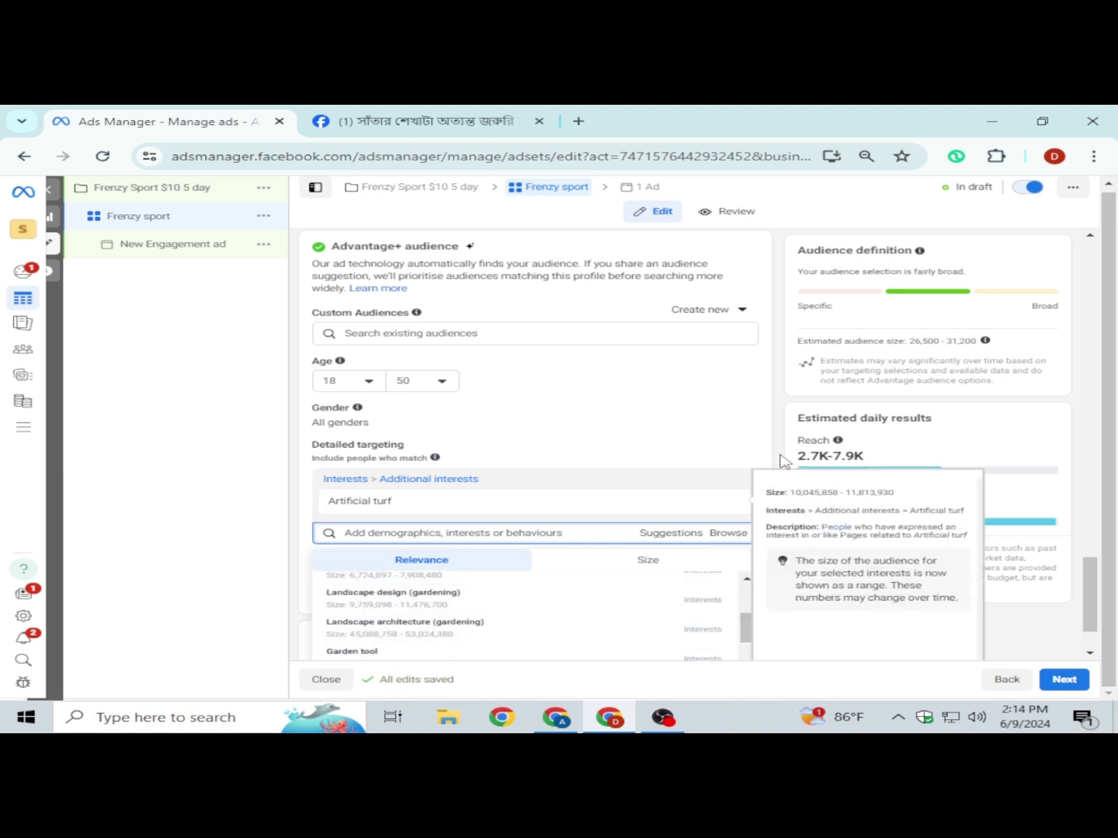
click(453, 534)
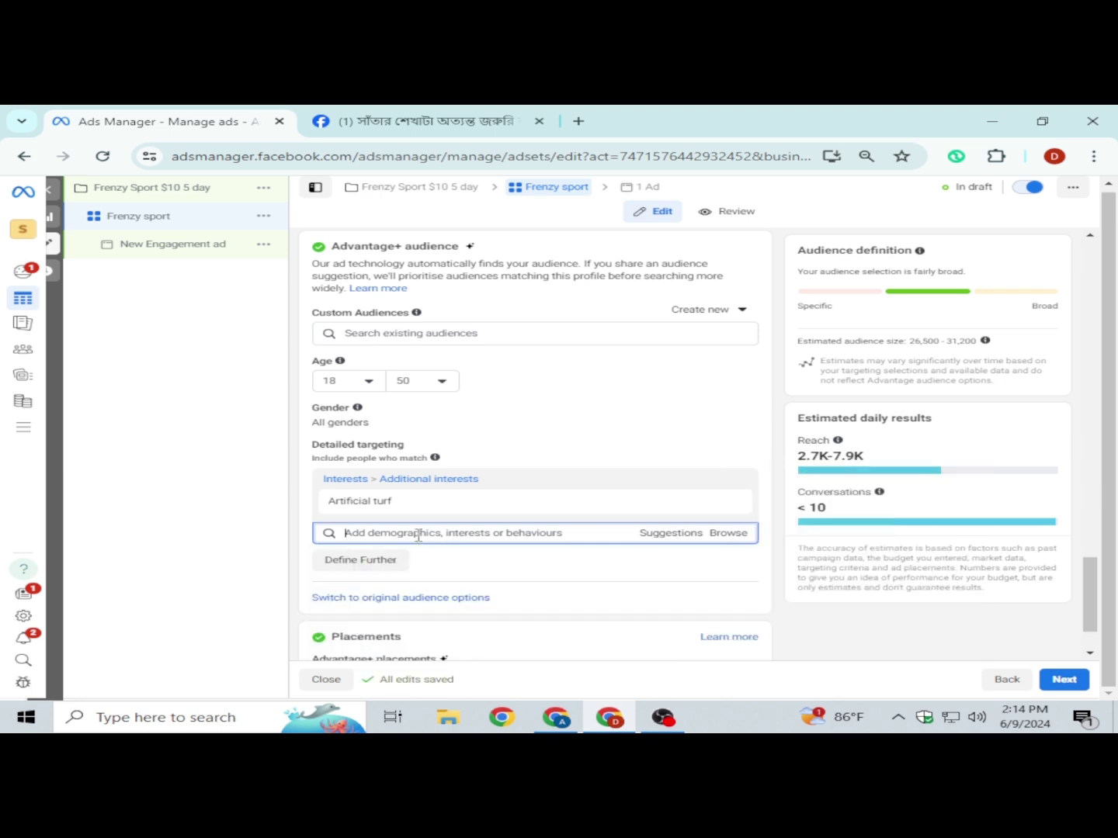
text(Swimming)
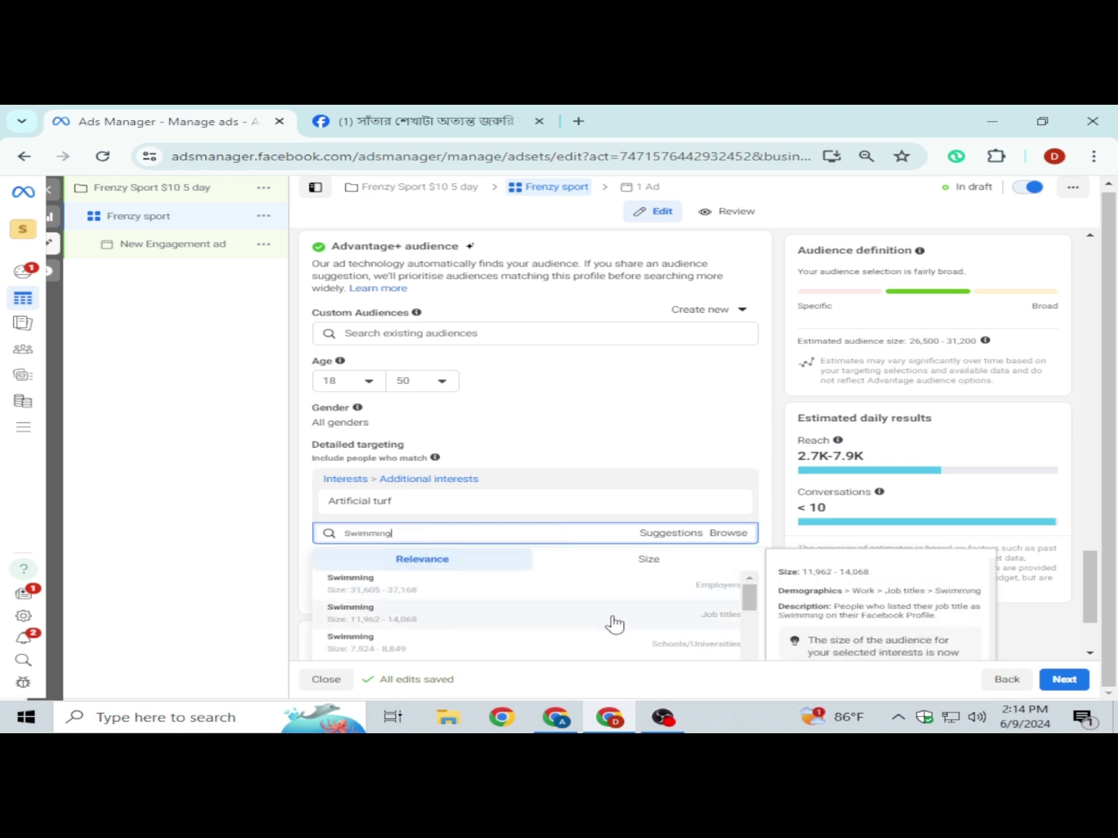
scroll(784, 503, down, 1)
mouse_move(611, 631)
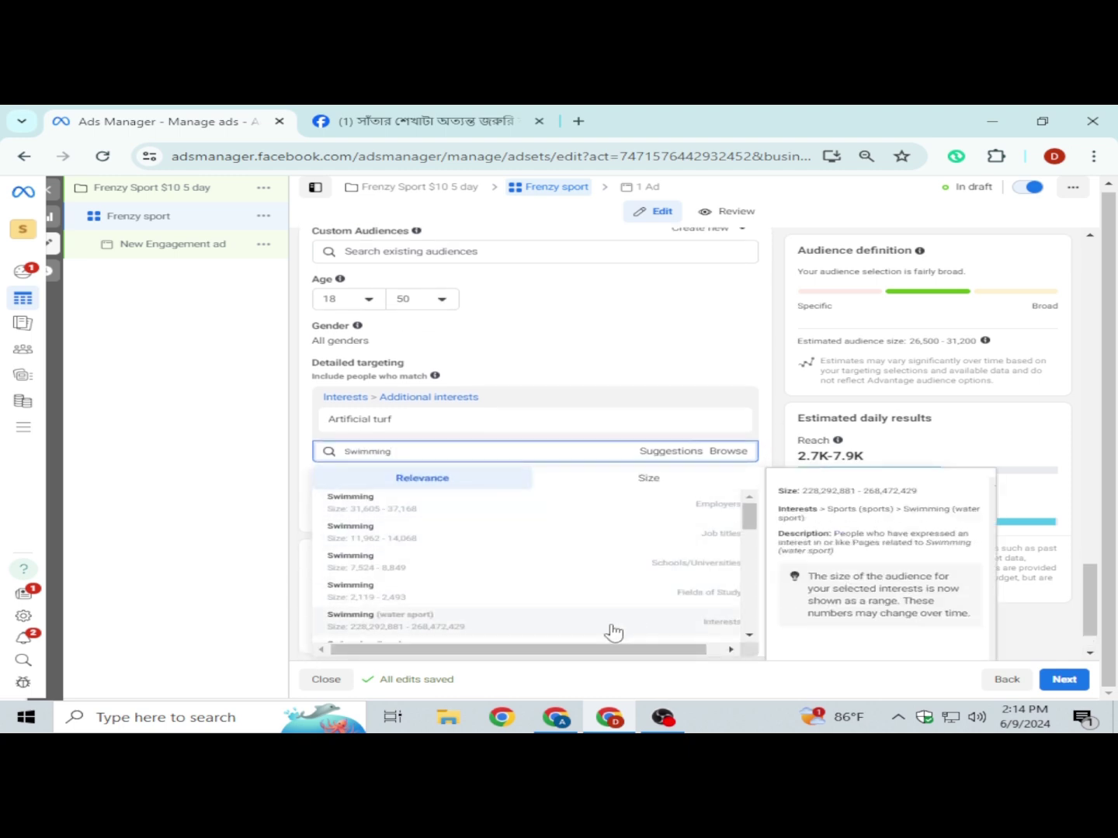
click(432, 631)
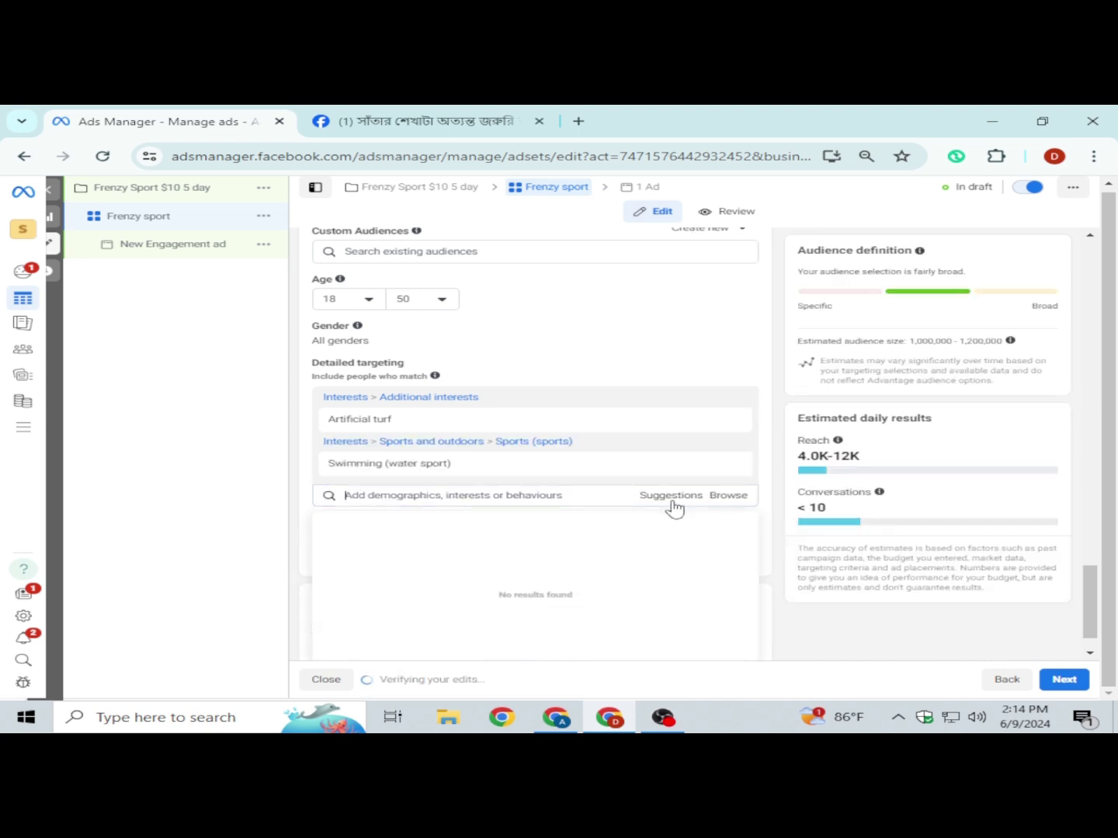
Step: Add the suggested interest Swimming pool (water sports) to the detailed targeting
click(671, 505)
mouse_move(575, 559)
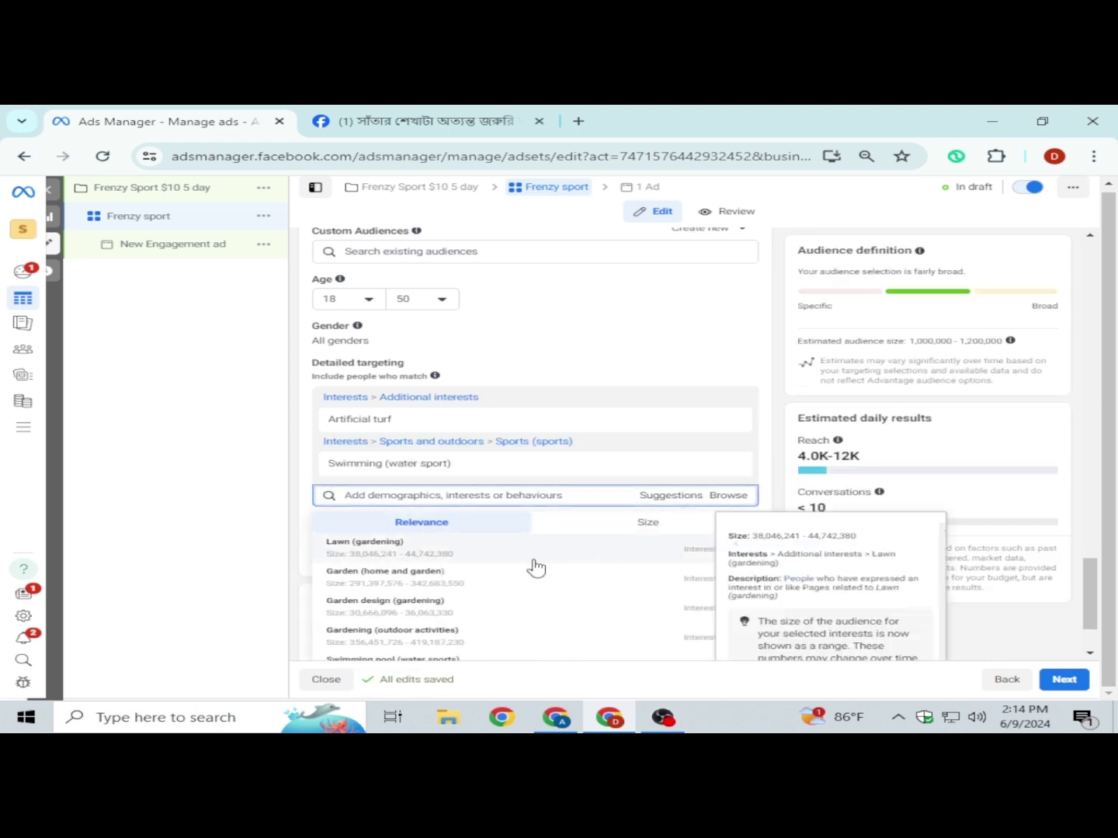
scroll(541, 556, down, 3)
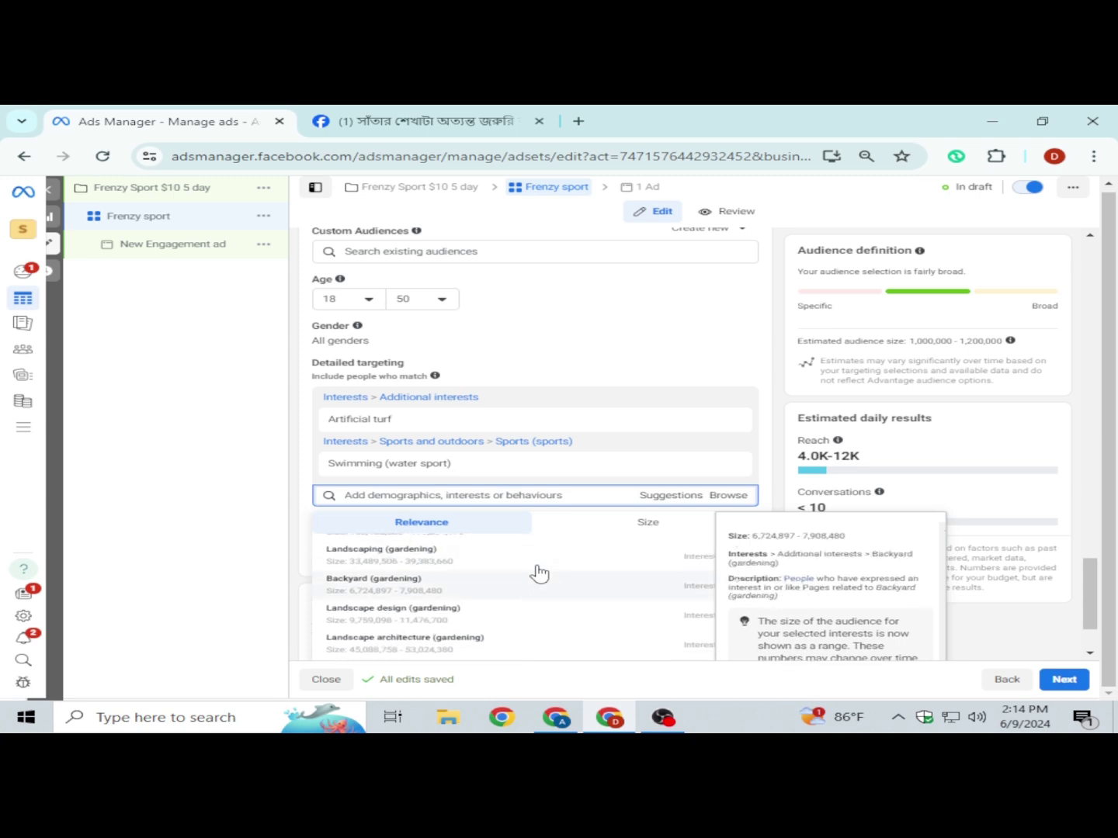
scroll(538, 573, up, 2)
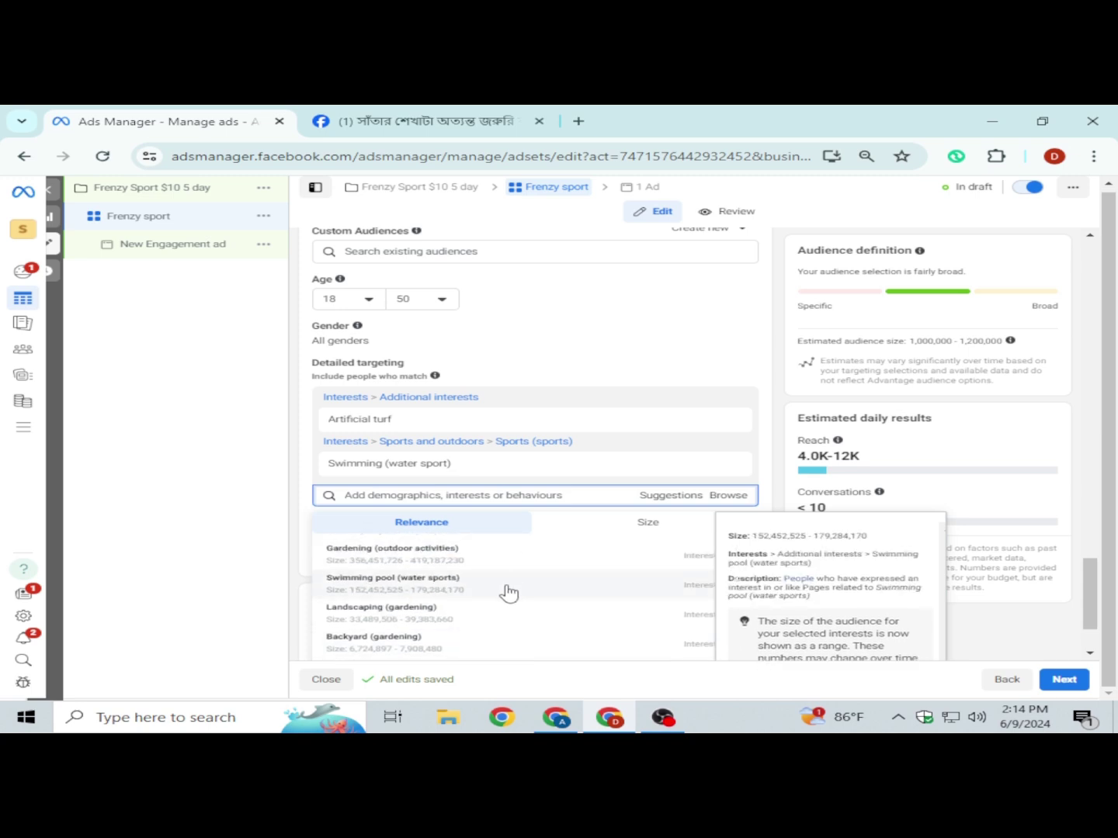
click(508, 594)
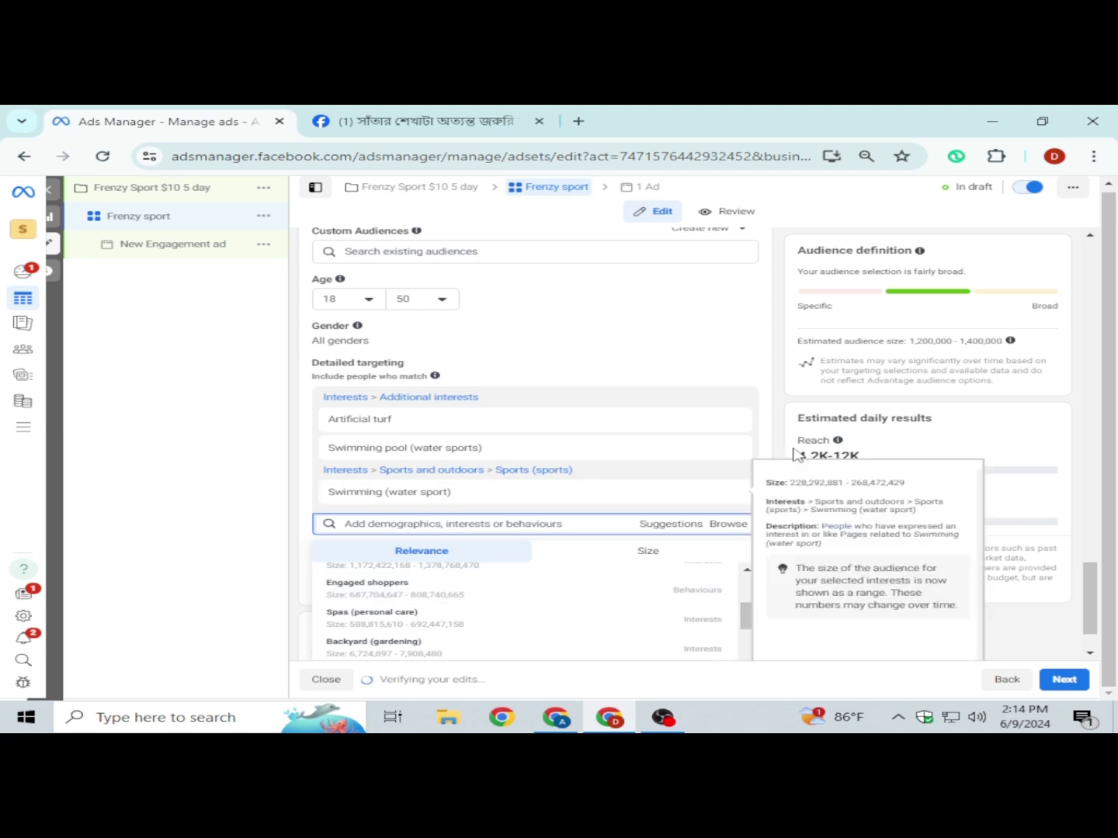
click(784, 423)
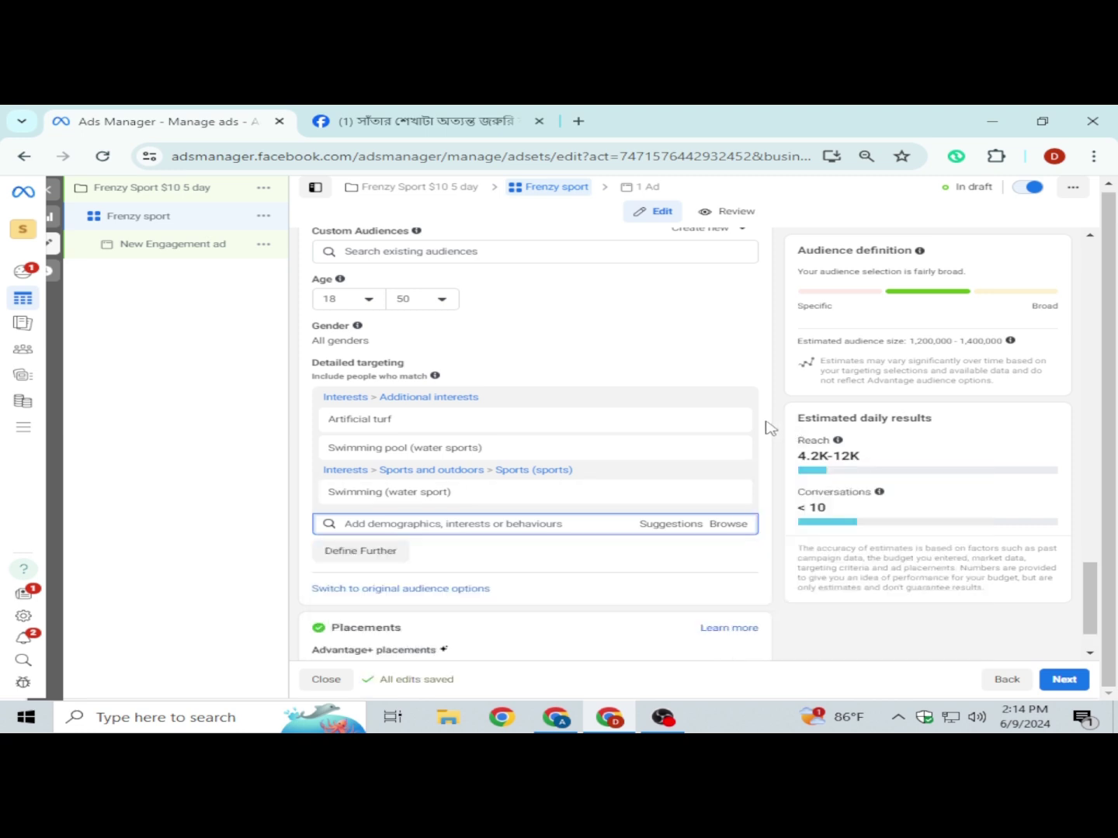
Step: Switch the ad set to manual placements and deselect the Audience Network platform
scroll(776, 380, down, 1)
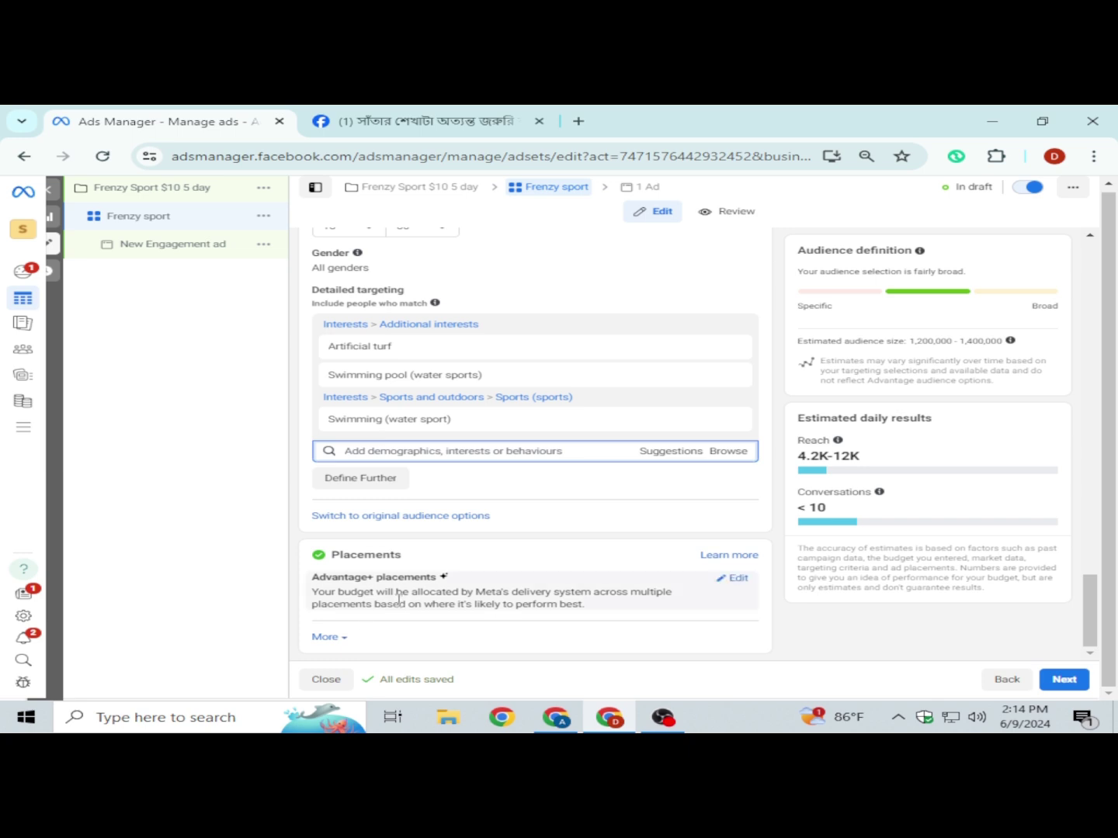
click(738, 579)
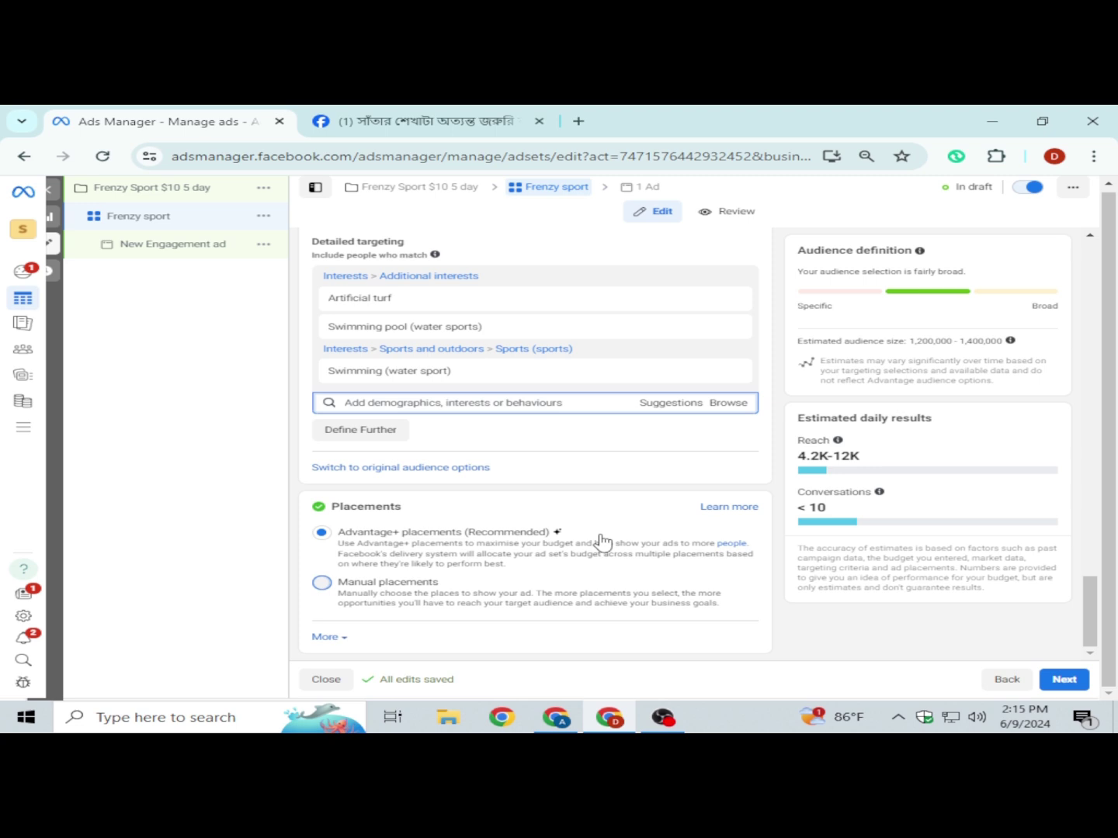
scroll(603, 541, down, 3)
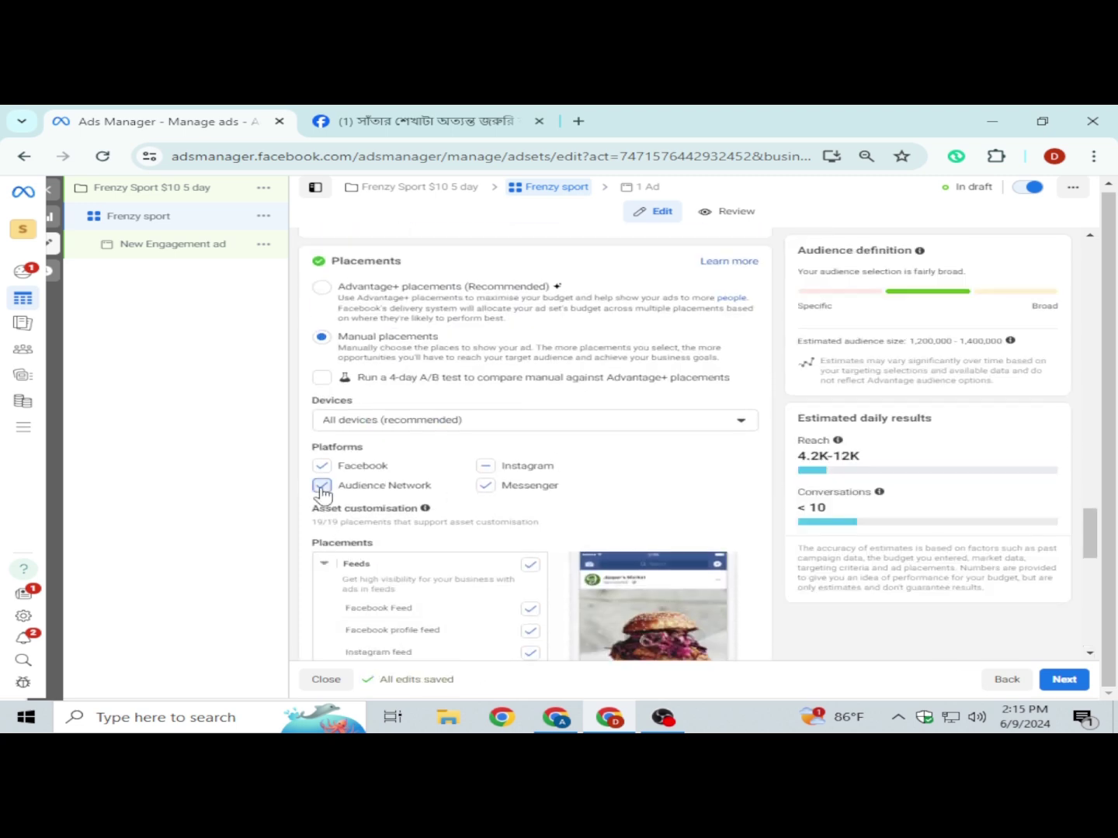
click(321, 485)
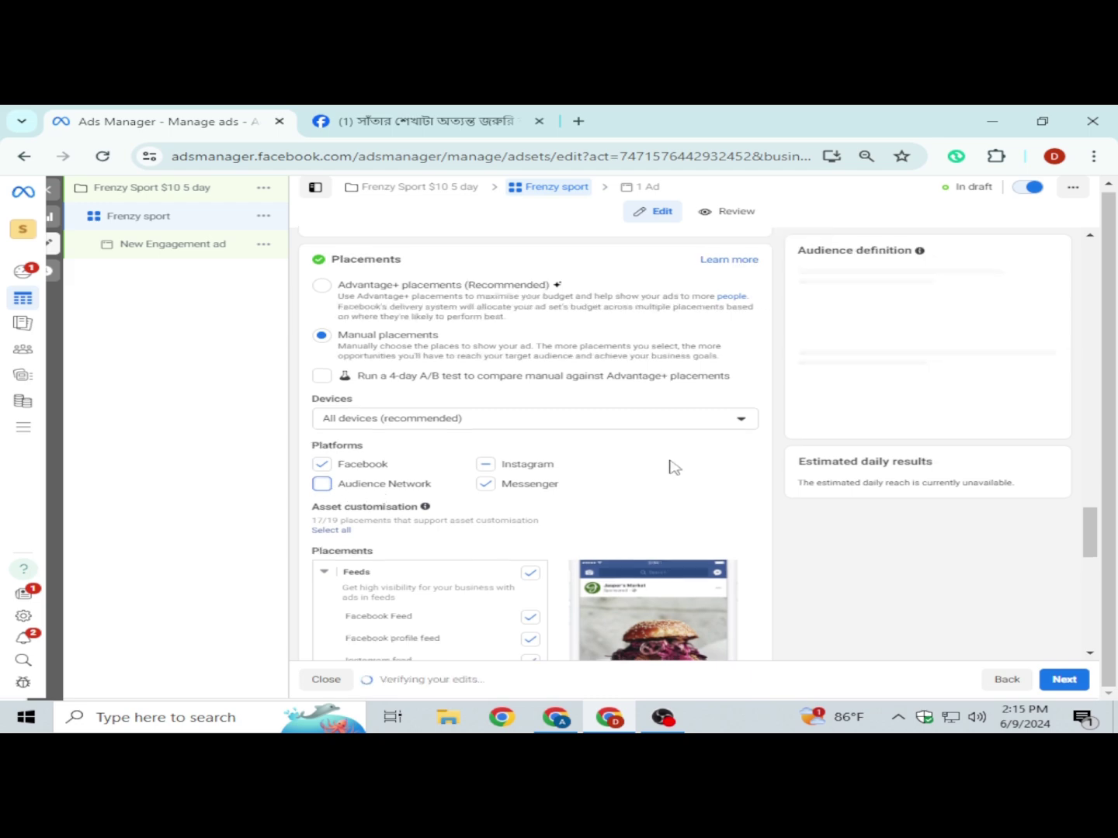
Step: Look through the manual placement list and set the placements back to Advantage+ placements
scroll(669, 466, down, 2)
scroll(544, 506, down, 3)
scroll(544, 506, up, 6)
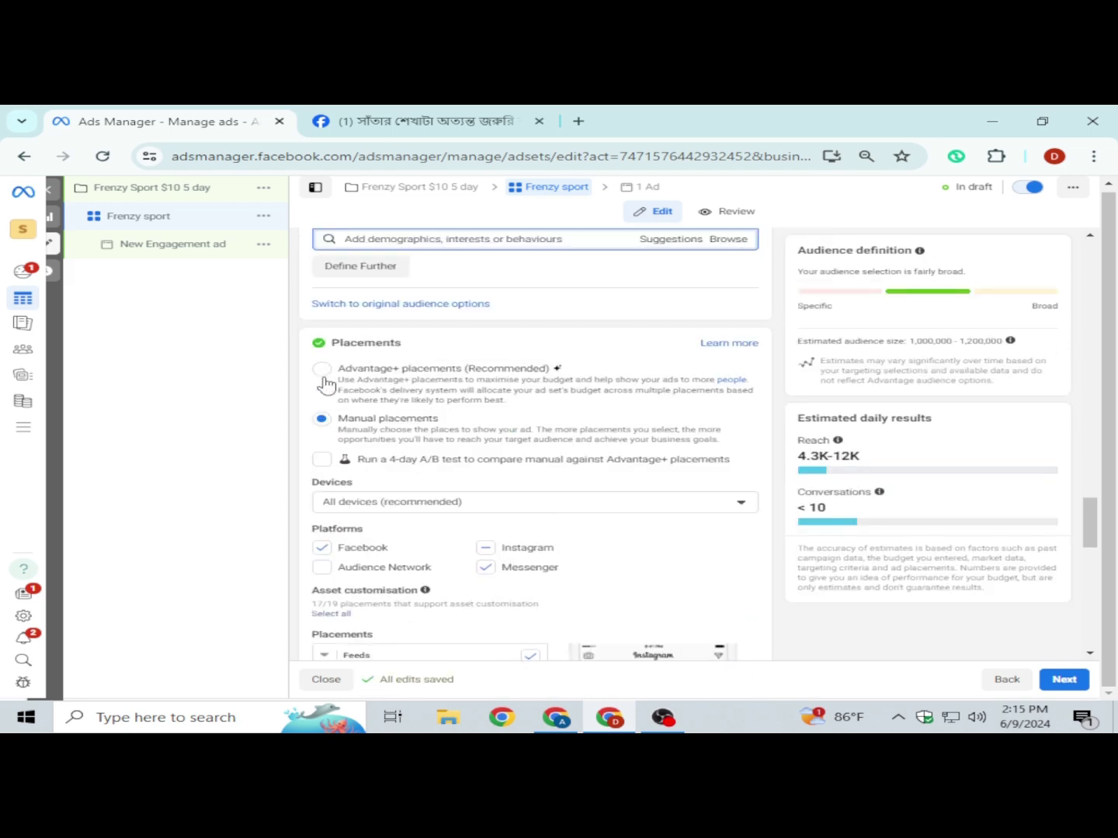
click(322, 373)
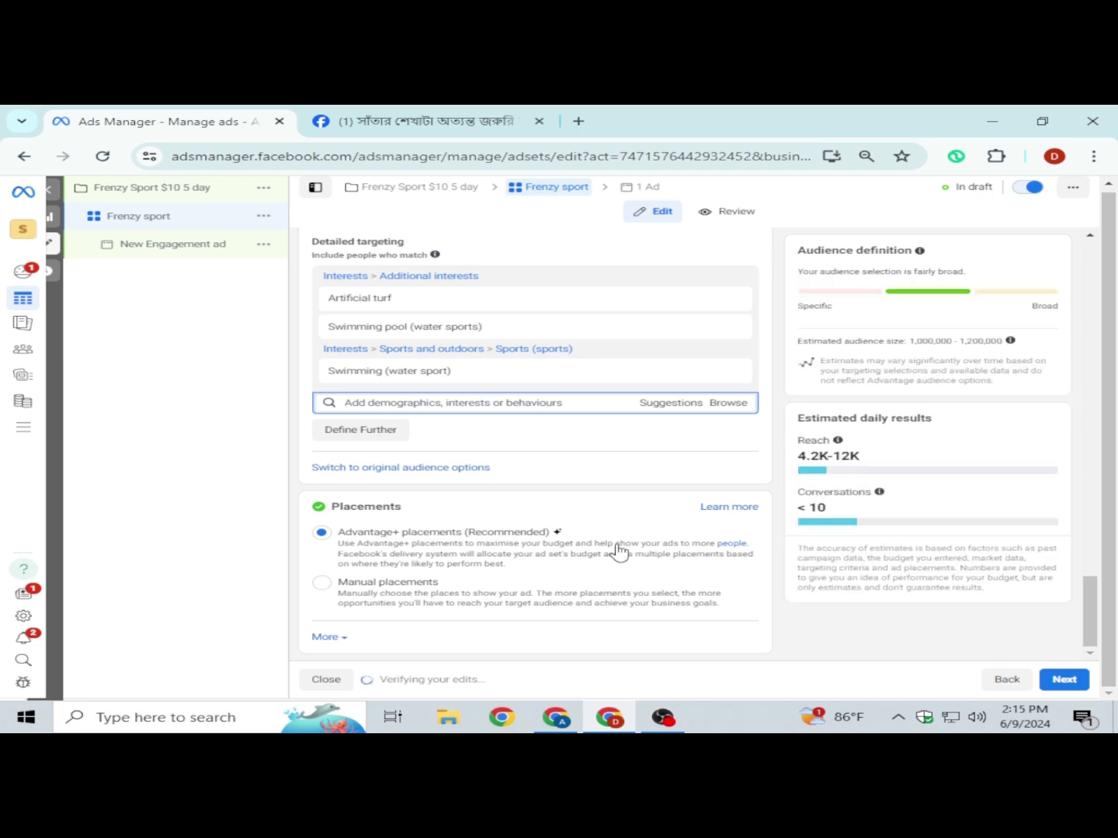
Step: Continue to the ad level and name the ad "FRENZY"
click(1068, 681)
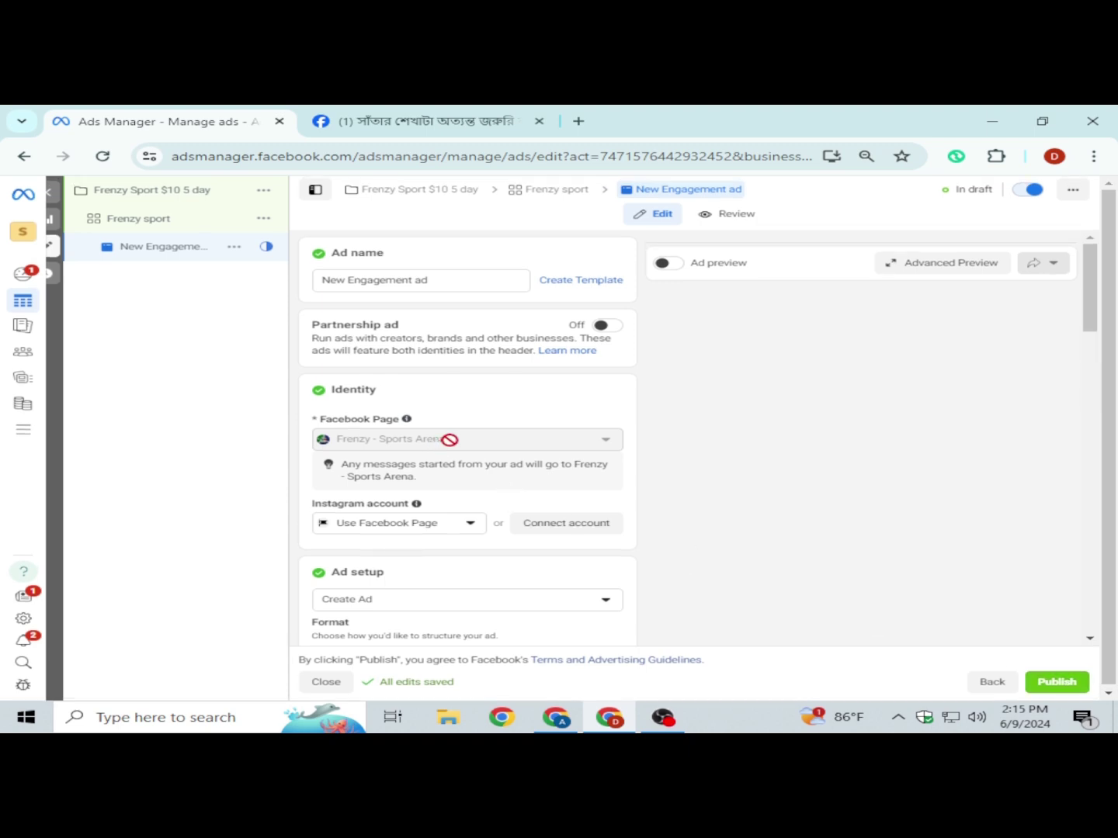
triple_click(368, 280)
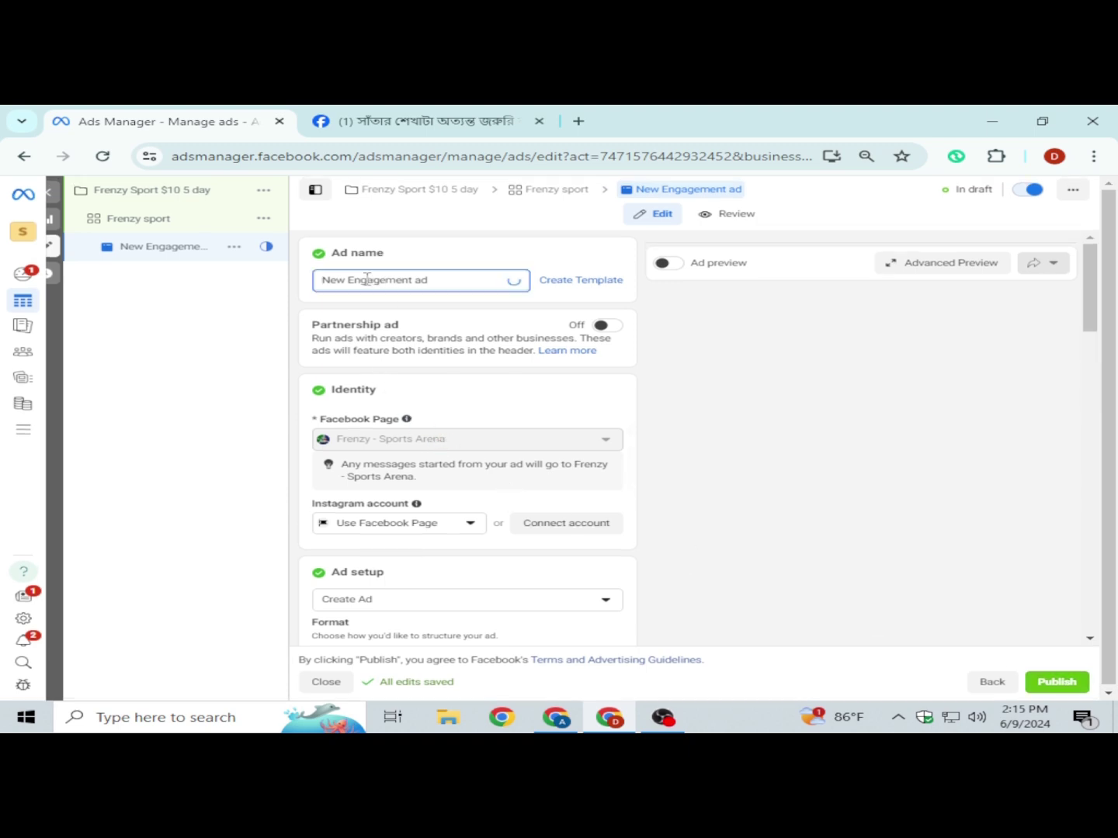
text(FRENZY)
Step: Change the ad setup to use an existing post
scroll(574, 388, down, 3)
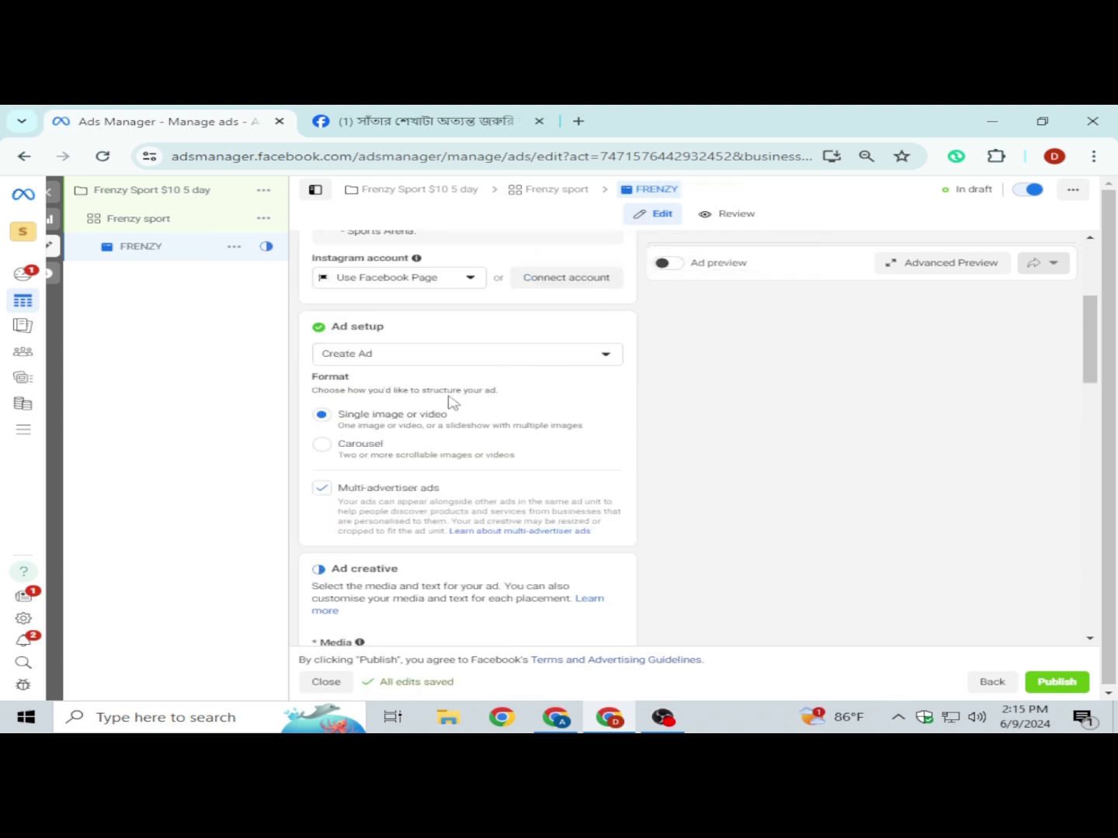
click(475, 359)
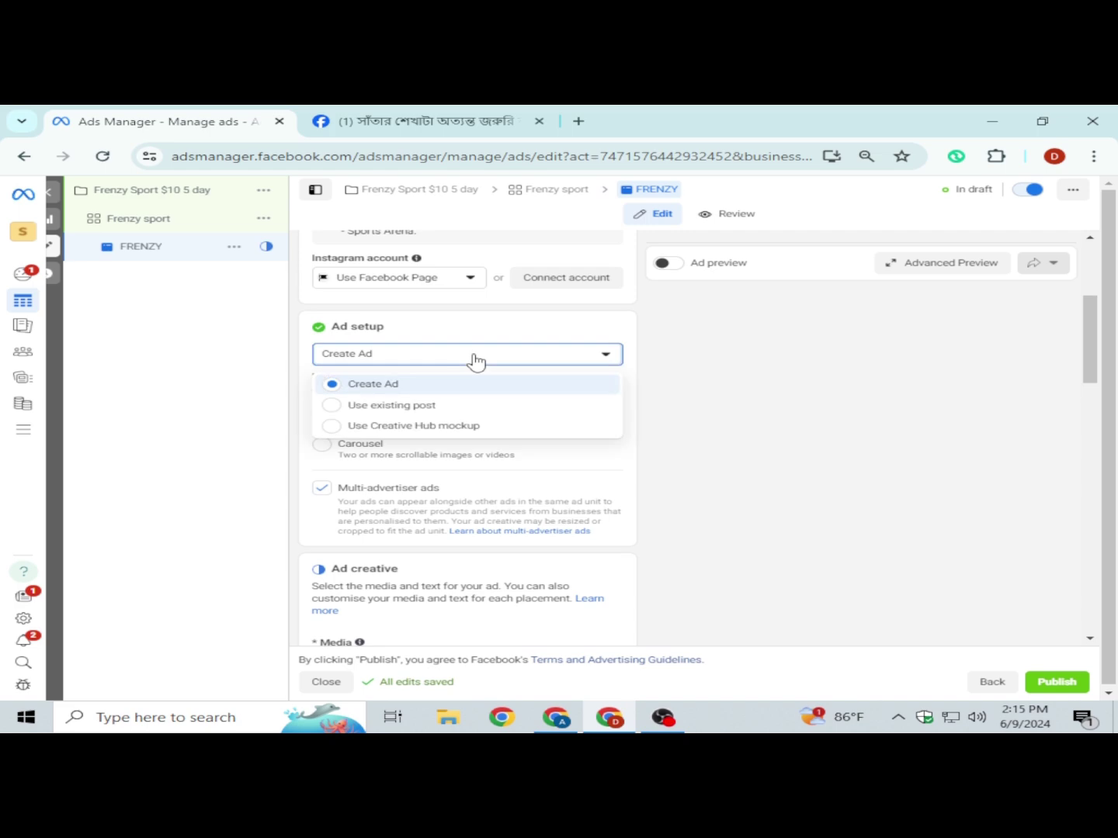
click(475, 405)
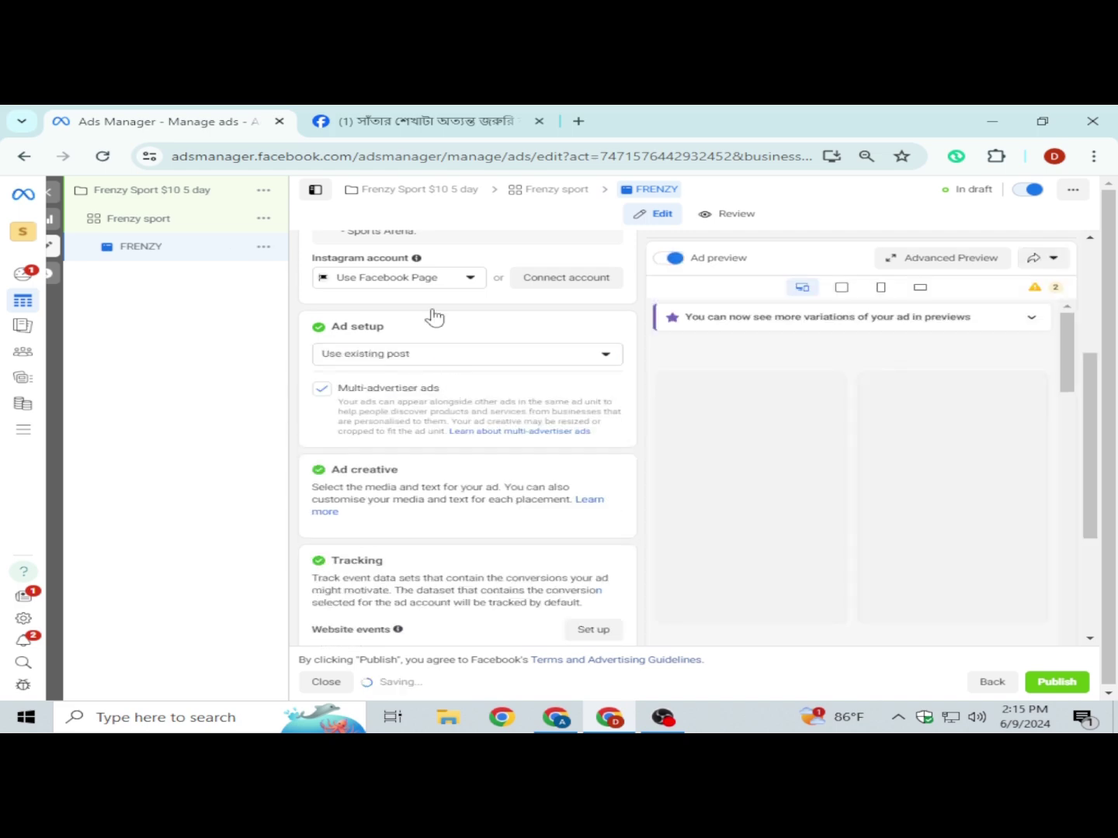
Step: Check the post open on Facebook in the other browser tab and return to Ads Manager
click(414, 116)
scroll(604, 332, up, 3)
click(211, 116)
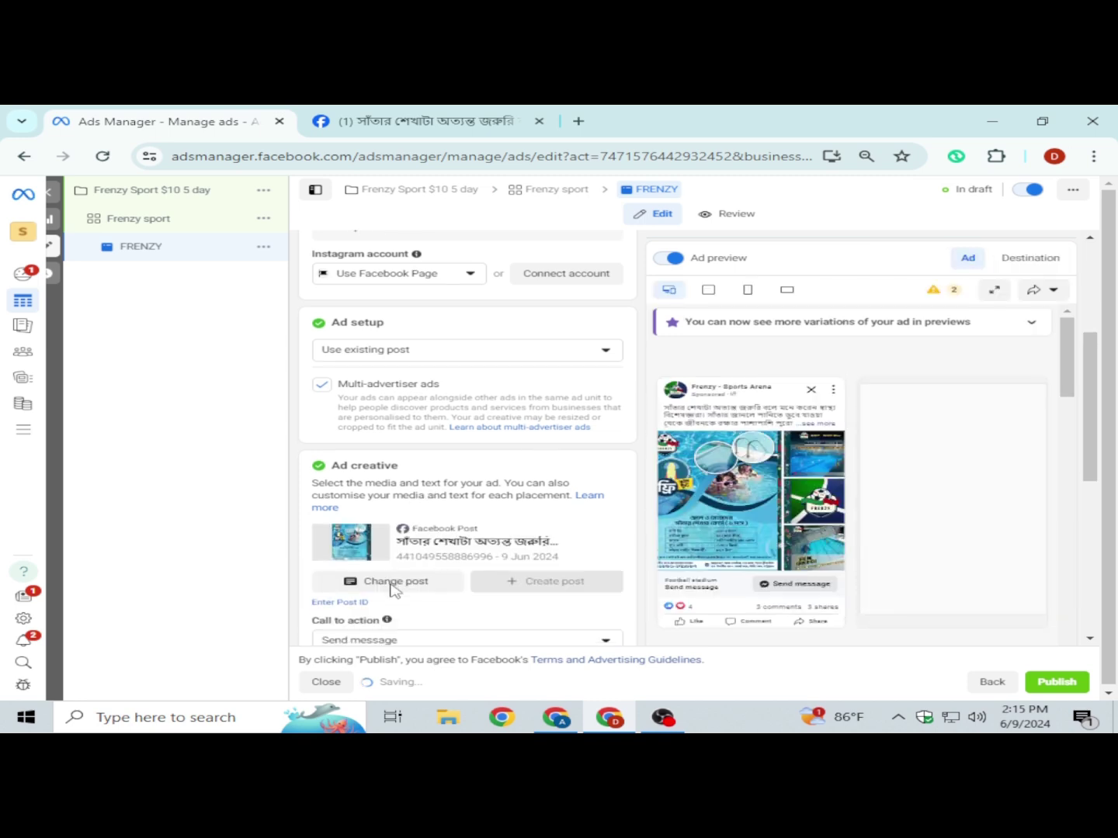
Step: Select the Facebook album post dated 9 Jun 2024 from the published posts as the ad creative
scroll(377, 590, down, 1)
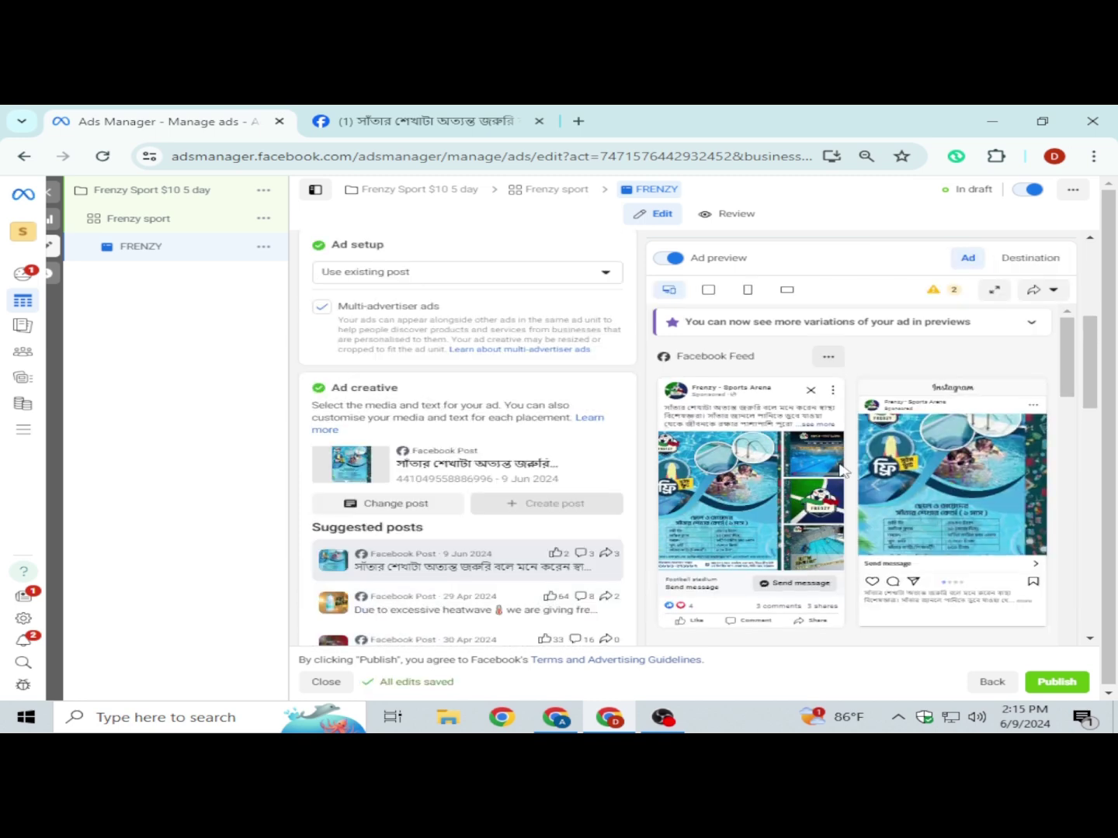
click(416, 512)
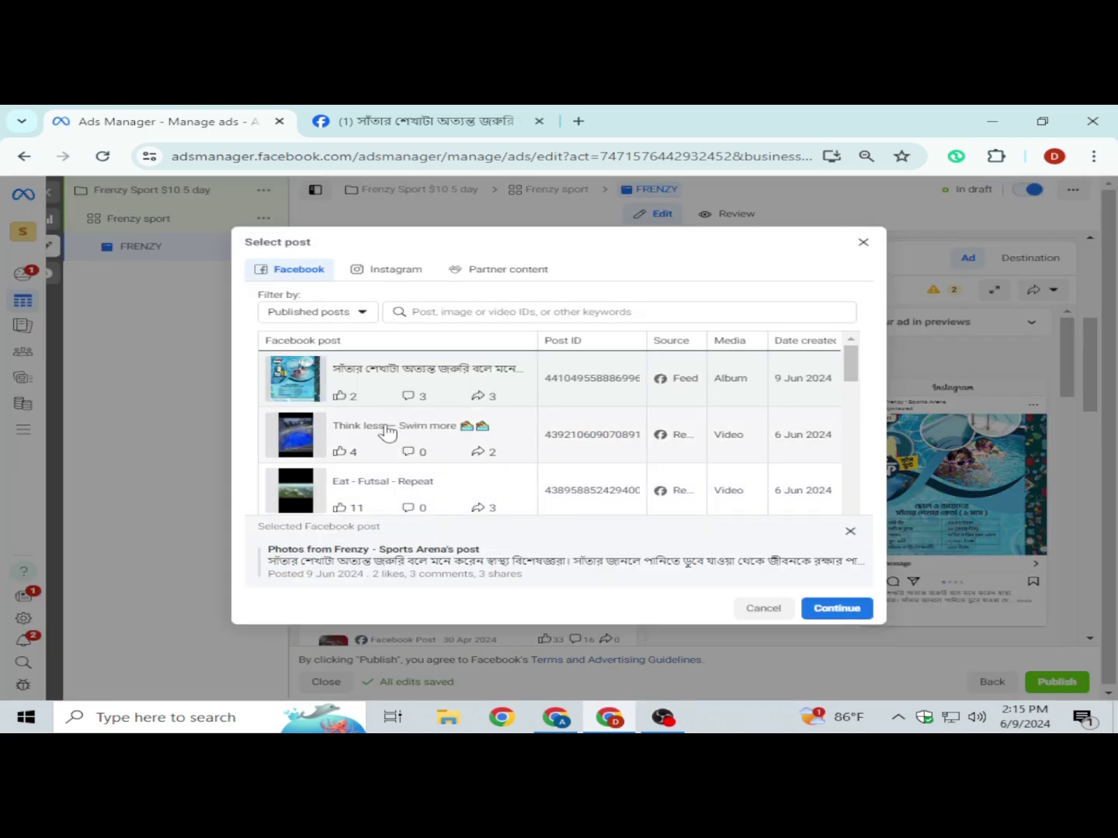
scroll(334, 441, down, 3)
scroll(344, 441, up, 4)
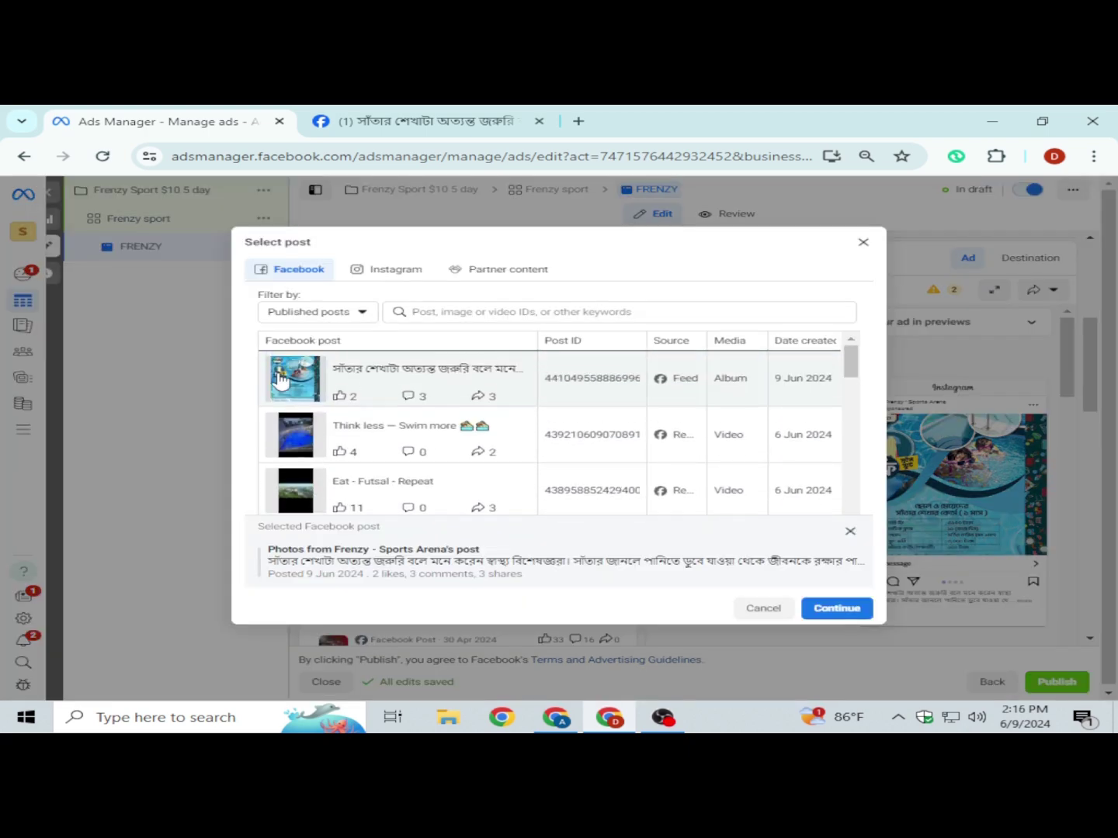
click(310, 380)
click(342, 384)
click(837, 608)
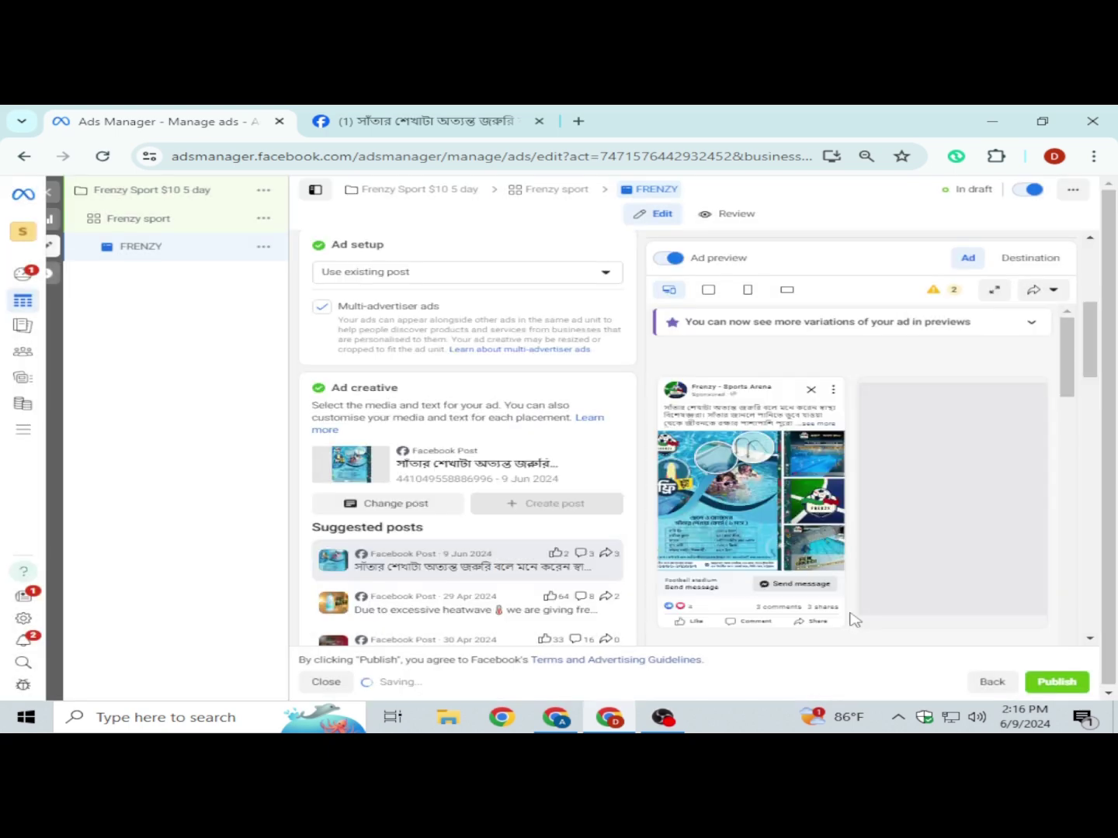
Step: Review the ad's primary text and the call to action options, keeping Send message selected
scroll(641, 457, down, 3)
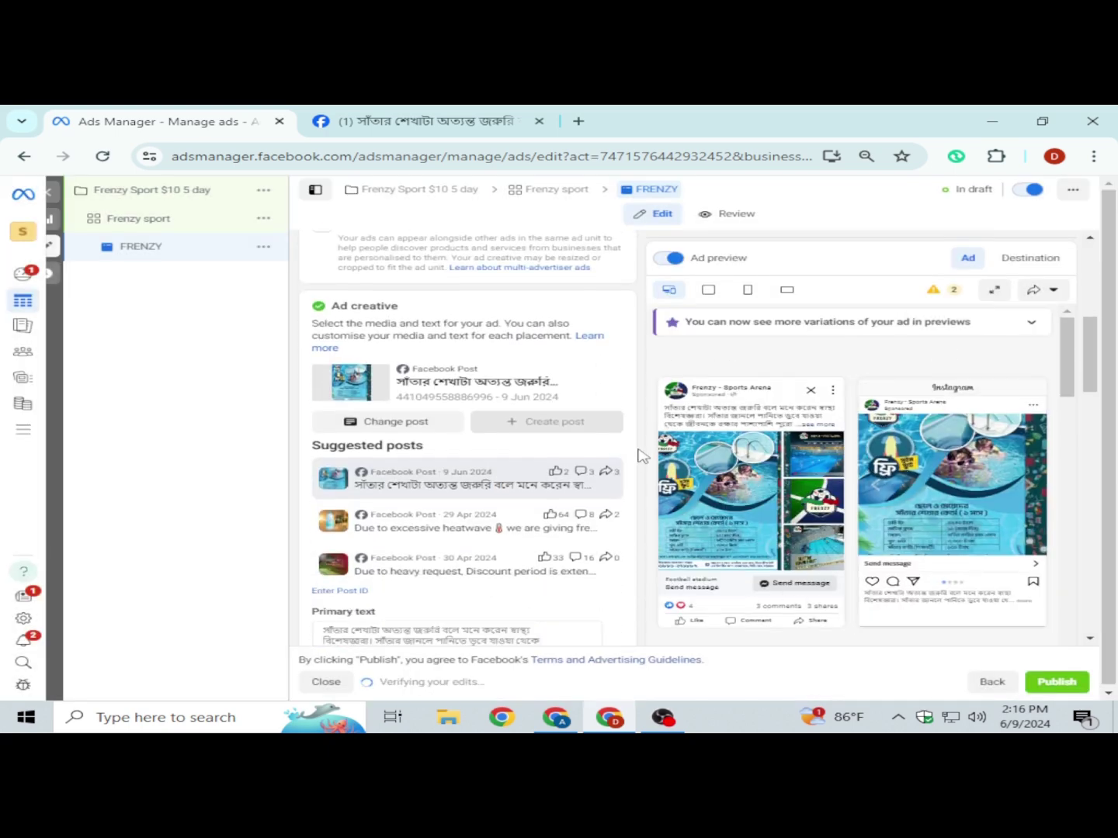
scroll(617, 481, down, 1)
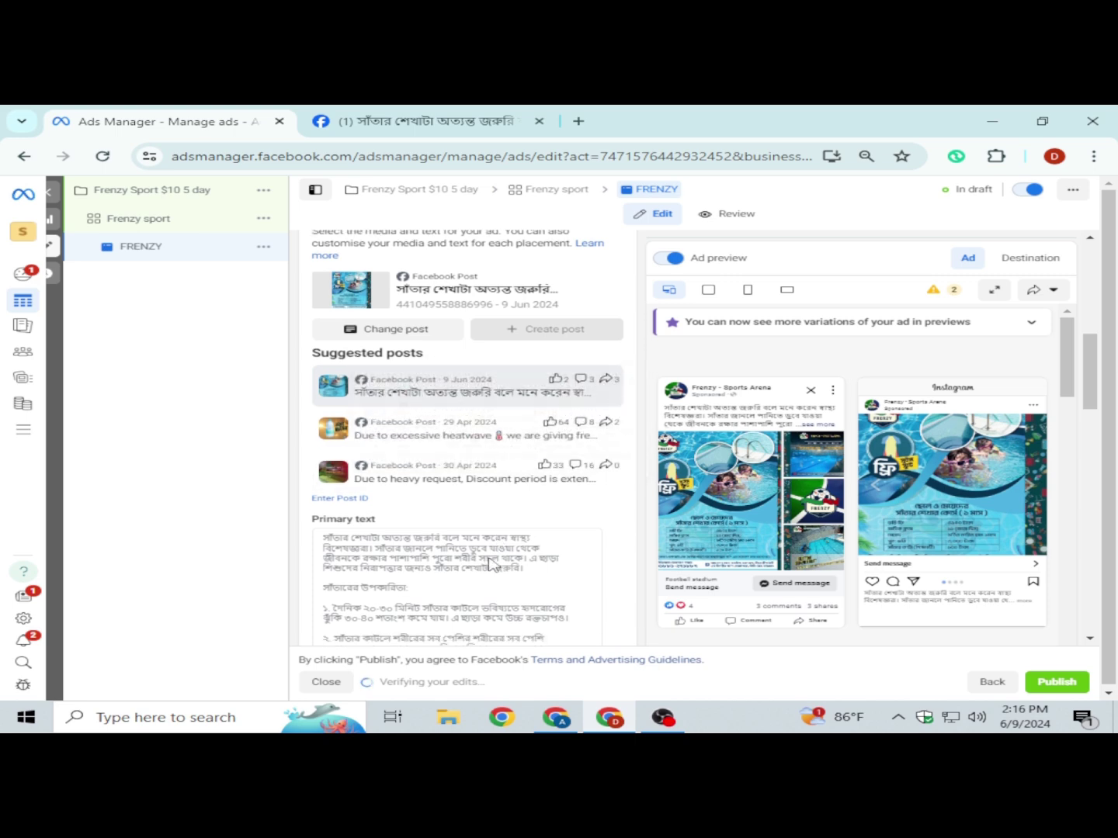
scroll(489, 530, down, 8)
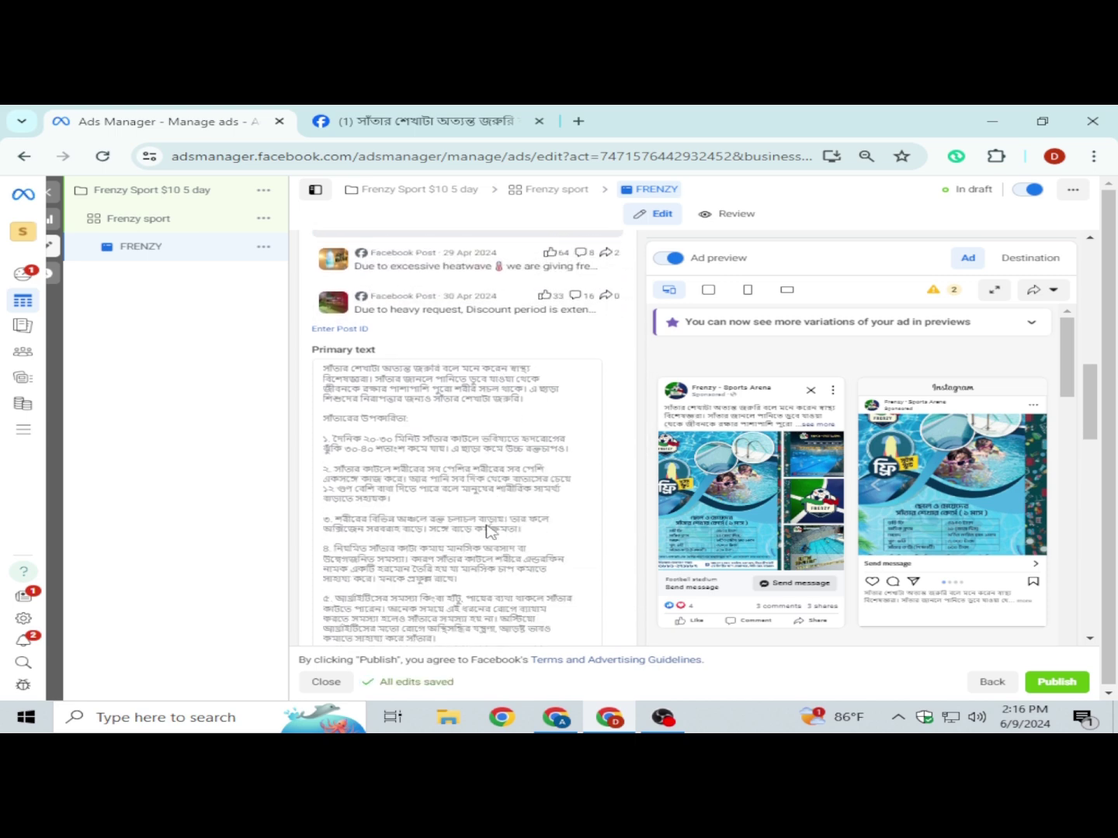
scroll(488, 534, up, 1)
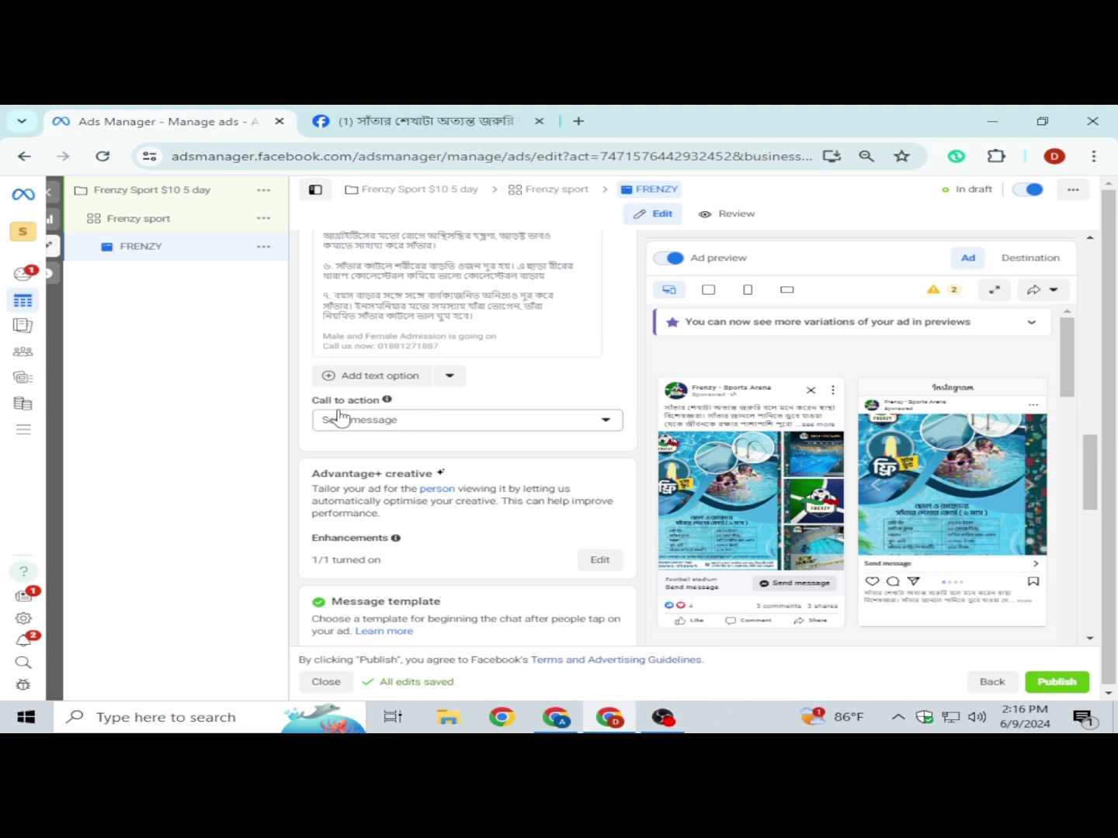
click(370, 429)
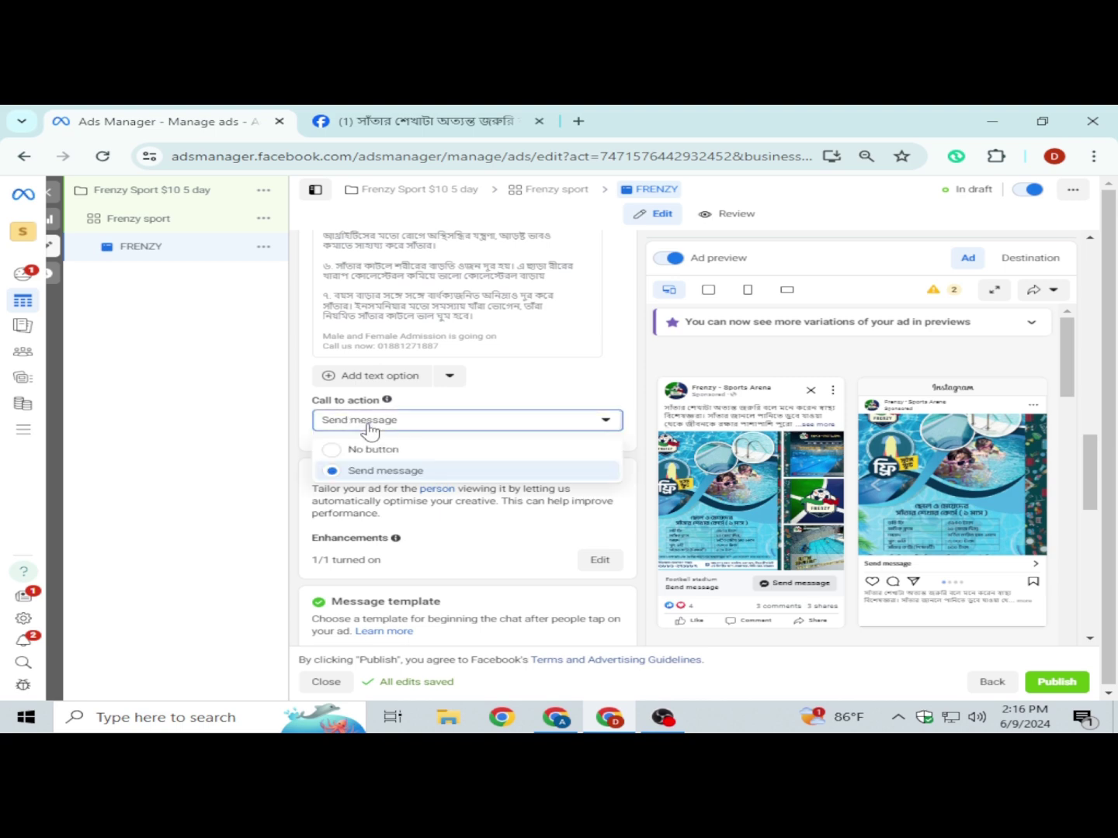
click(369, 429)
Step: Check the Start conversations message template and publish the FRENZY ad
scroll(381, 435, down, 3)
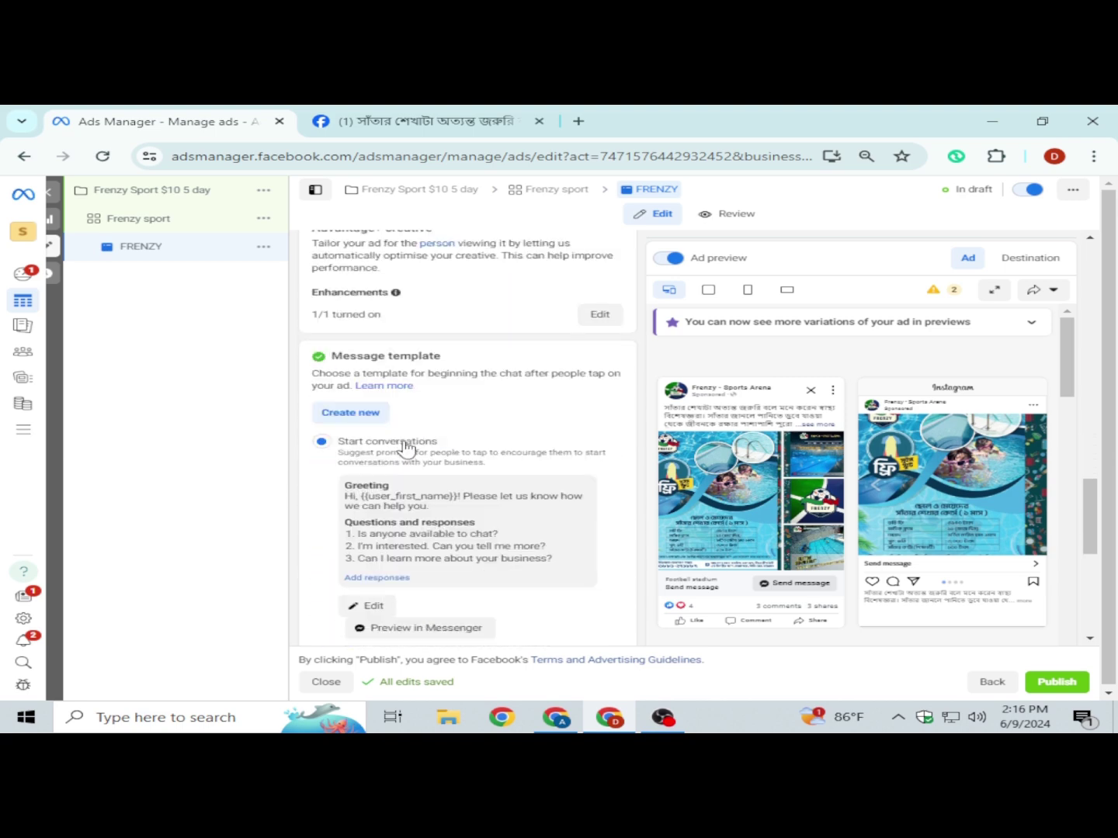
scroll(531, 465, up, 10)
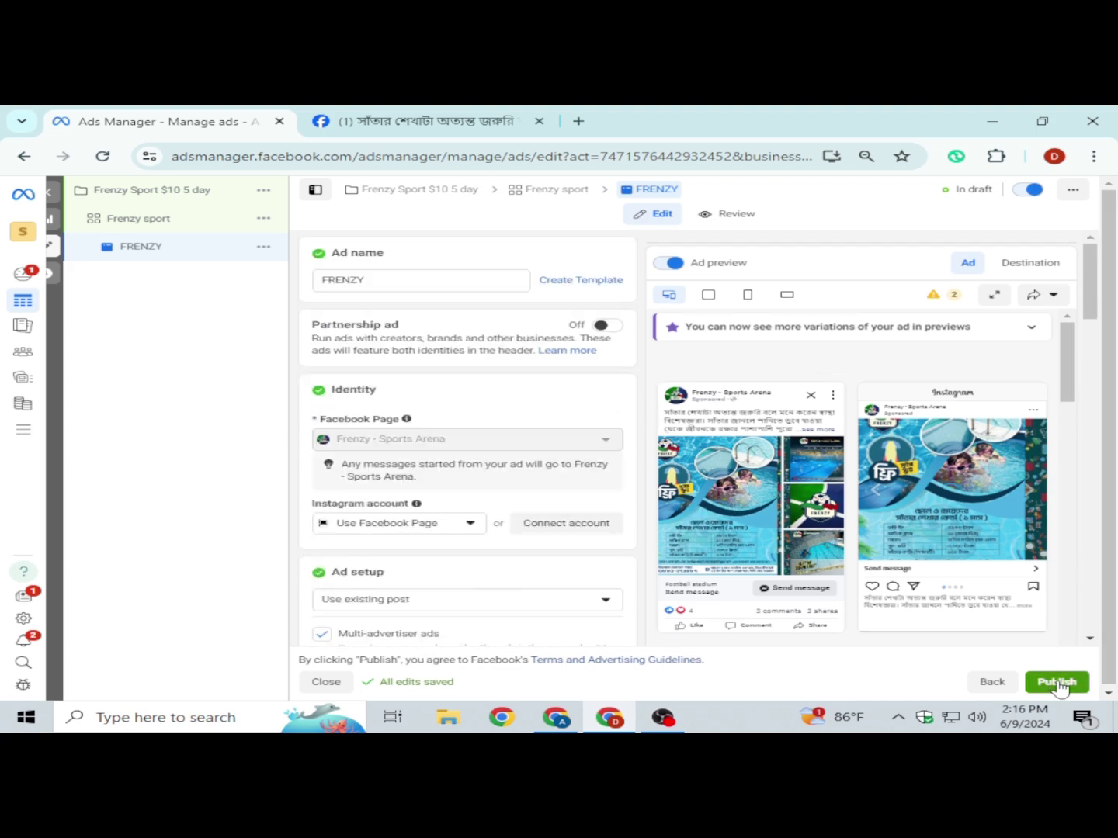
click(1062, 686)
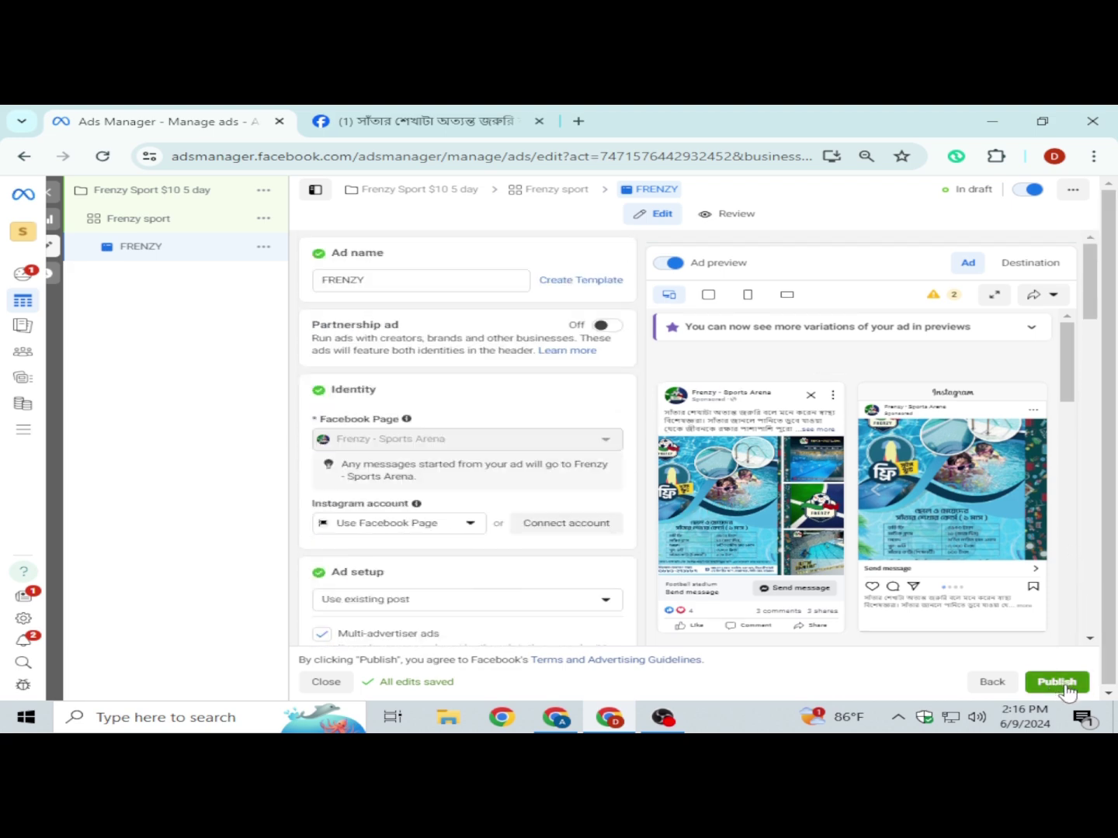